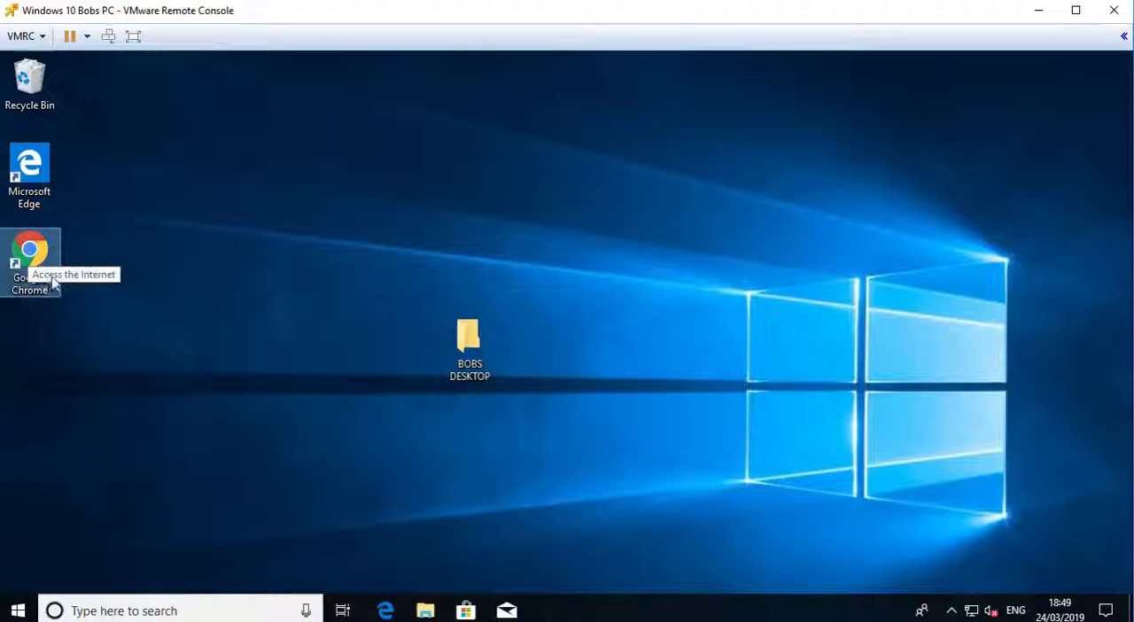
- Open the rarlab.com website in Google Chrome
{"action": "left_click", "coordinate": [29, 255]}
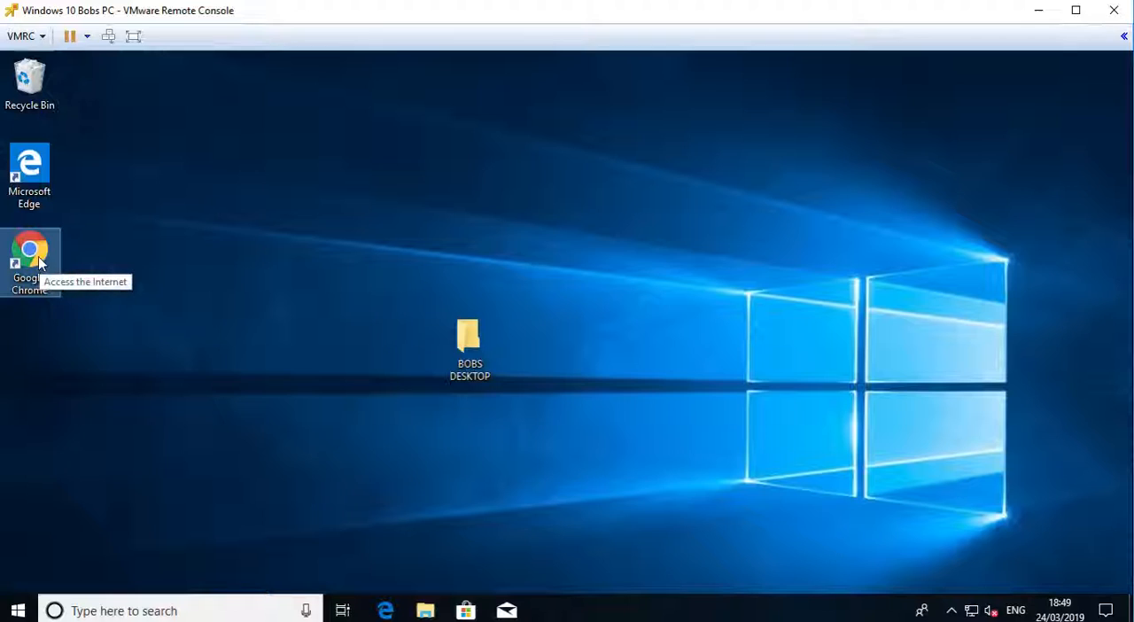
{"action": "key", "text": "Return"}
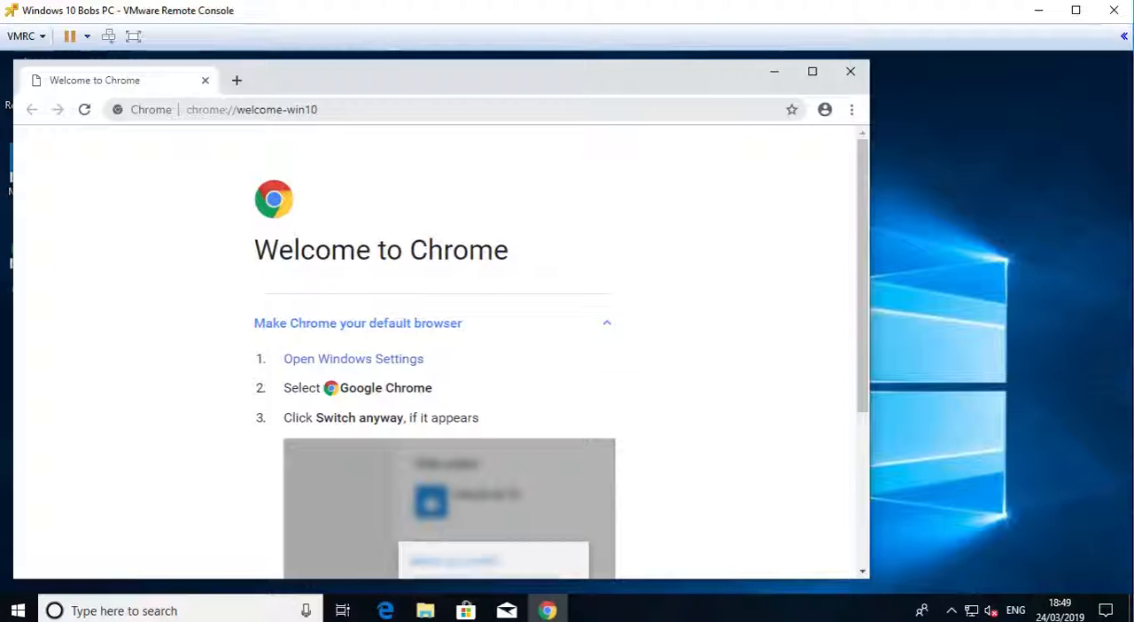
{"action": "left_click", "coordinate": [251, 109]}
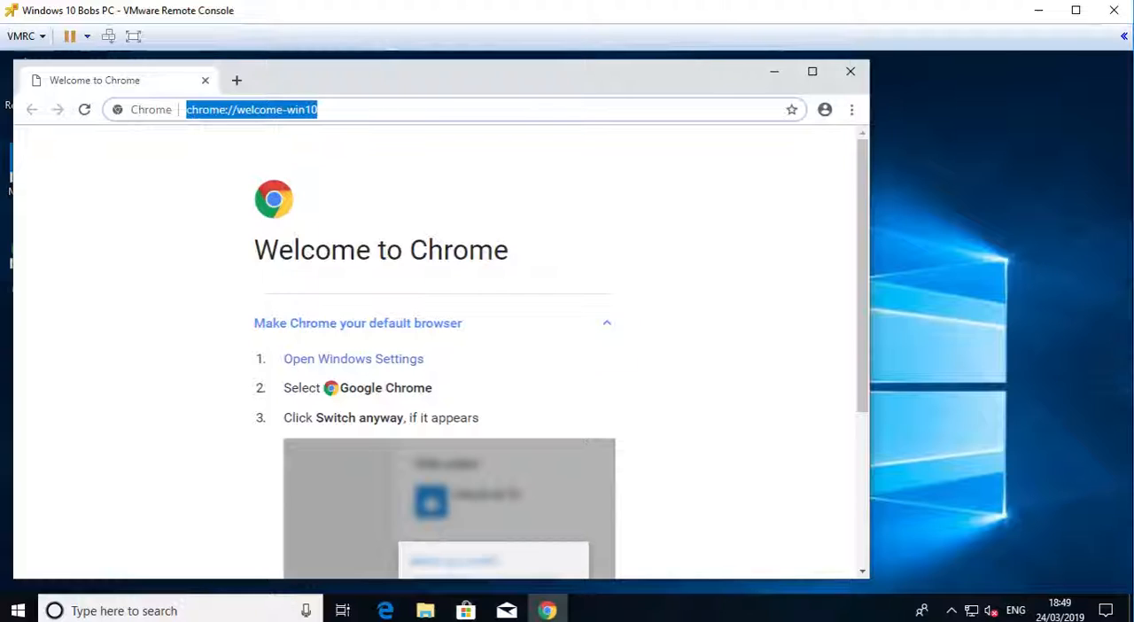
{"action": "type", "text": "rarlab.com"}
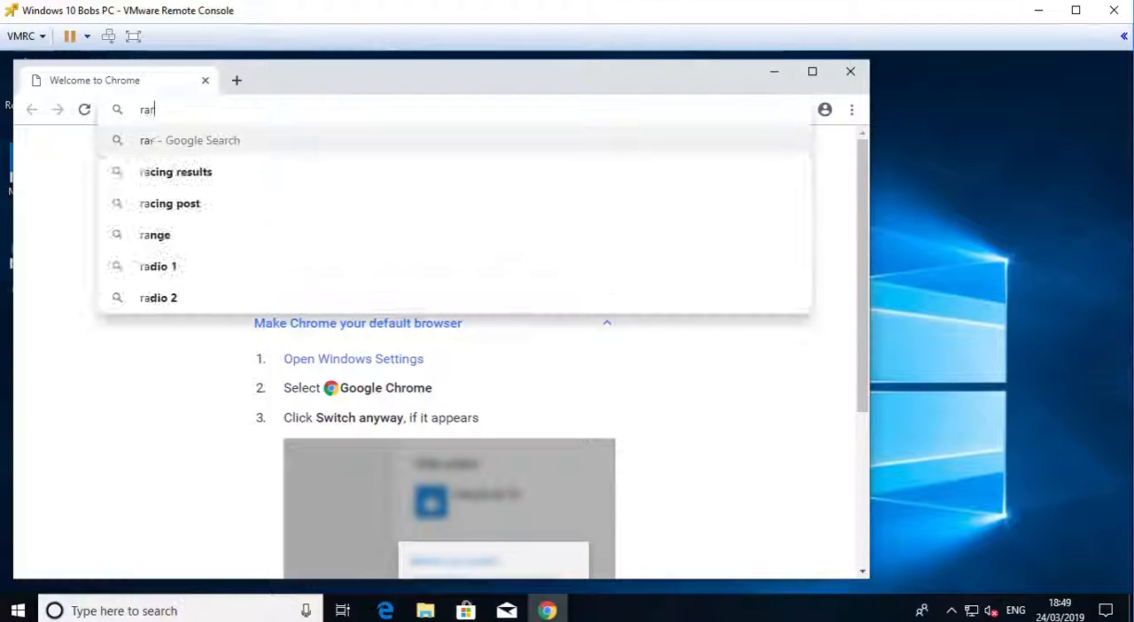
{"action": "key", "text": "Return"}
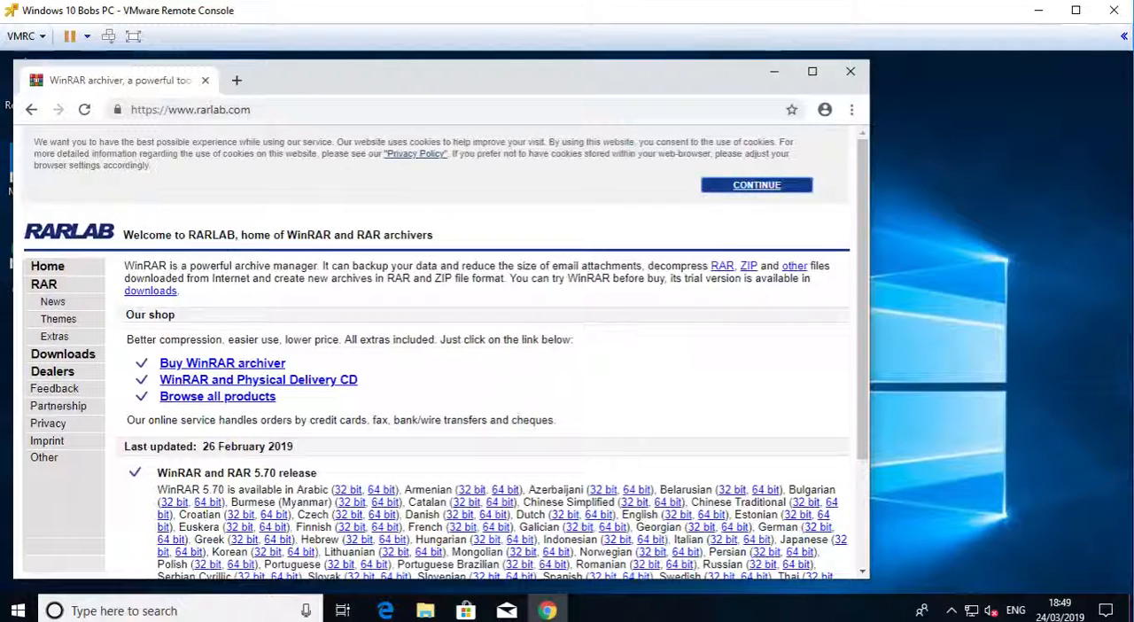
- Download WinRAR x64 (64 bit) 5.70 from the RARLAB downloads page and launch its installer
{"action": "left_click", "coordinate": [151, 294]}
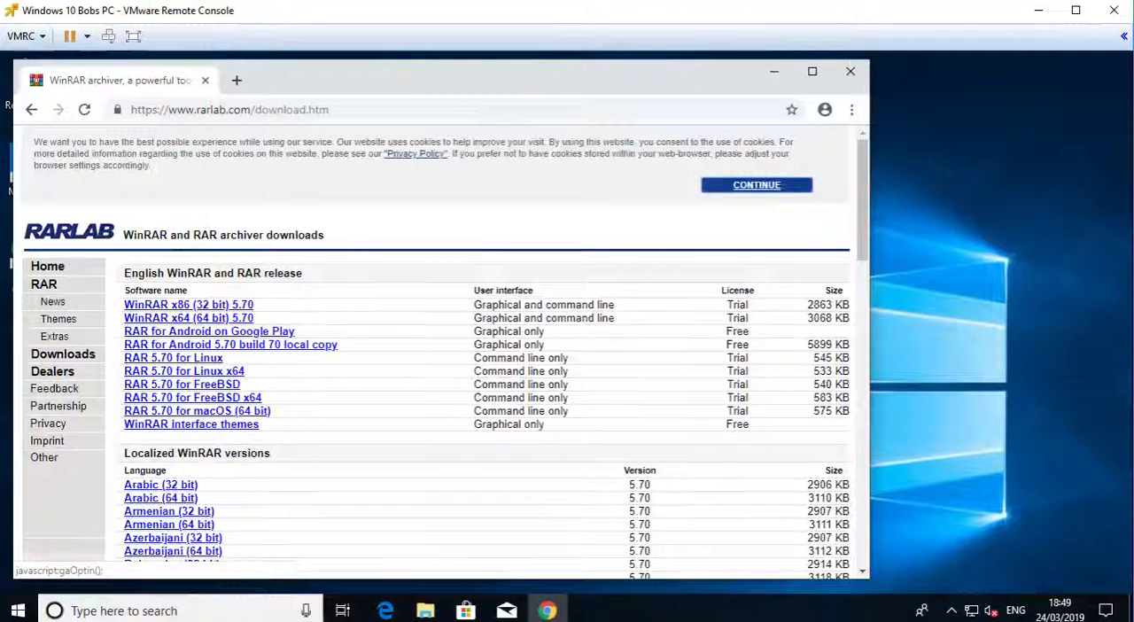
{"action": "left_click", "coordinate": [213, 318]}
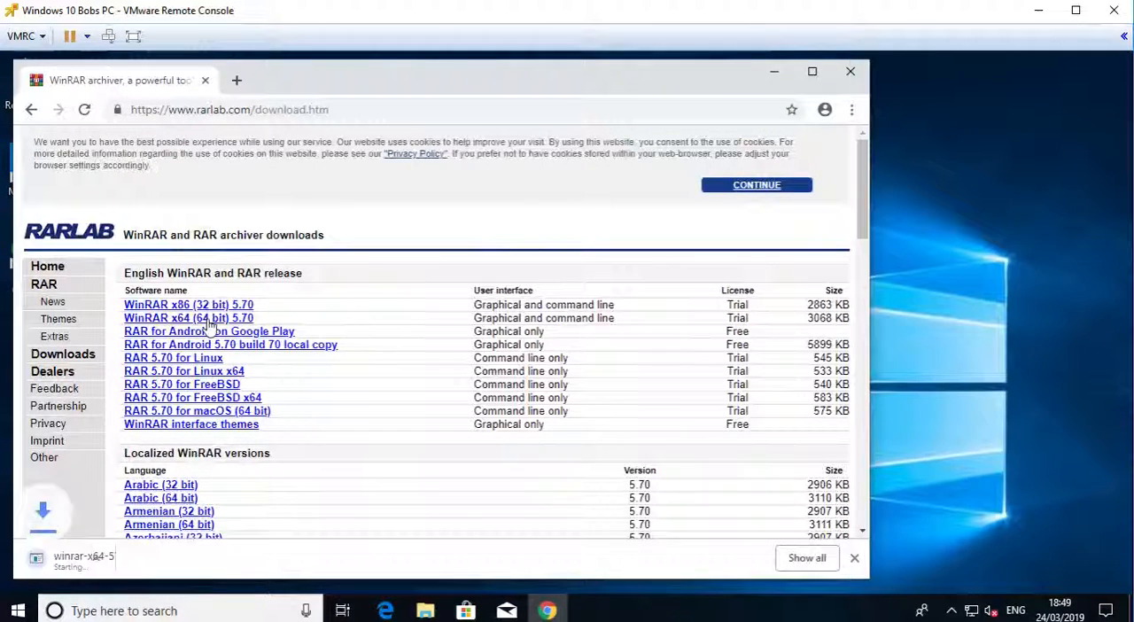
{"action": "left_click", "coordinate": [133, 563]}
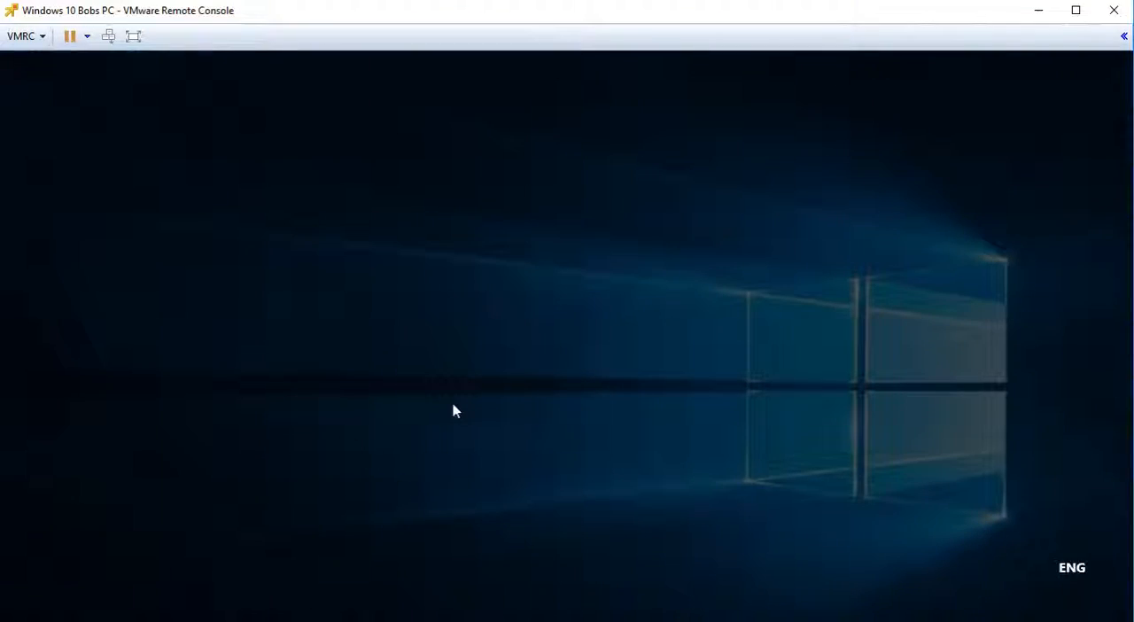
- Authorize the WinRAR installer by entering the administrator user name and the account password
{"action": "type", "text": "administrator"}
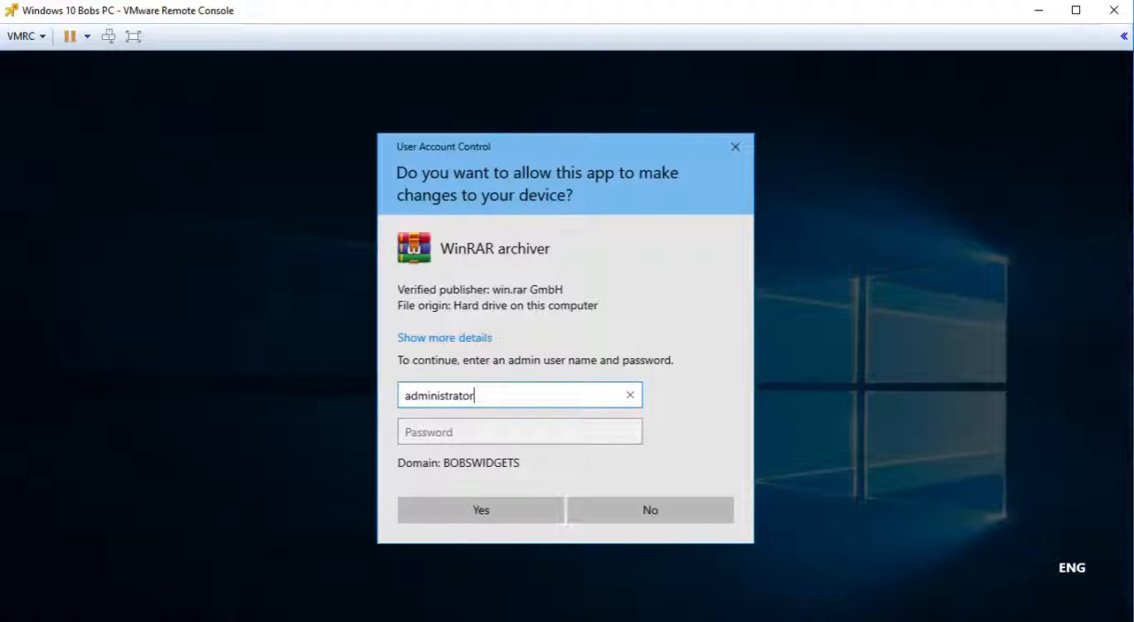
{"action": "key", "text": "Tab"}
{"action": "type", "text": "**********"}
{"action": "key", "text": "Return"}
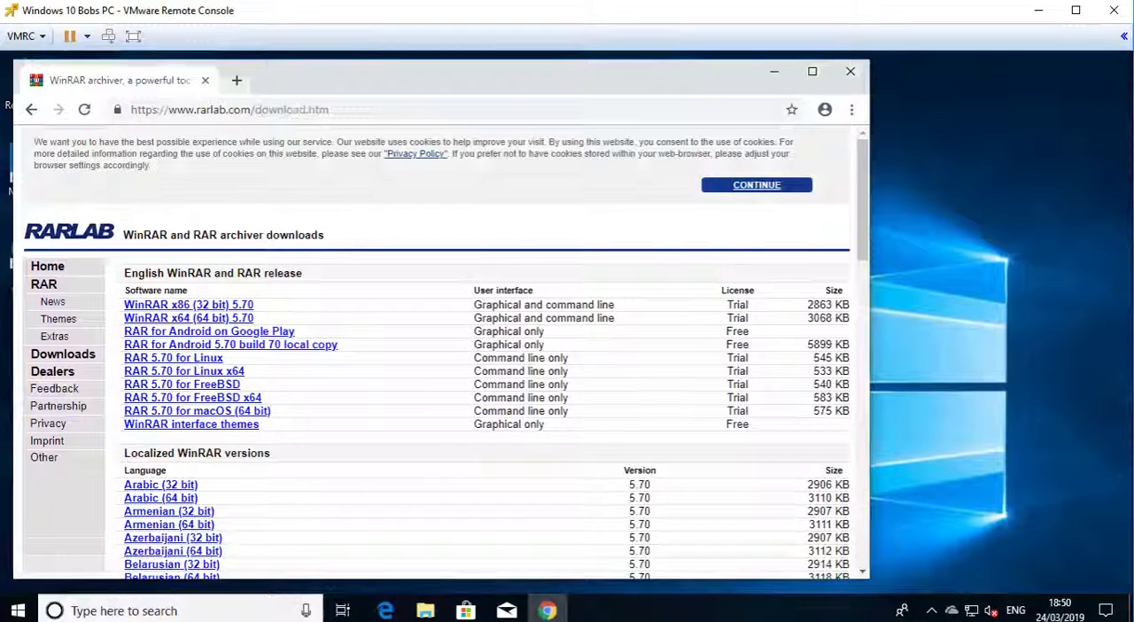
- Install WinRAR with the default options, finish the setup and close the remaining WinRAR window
{"action": "left_click", "coordinate": [516, 495]}
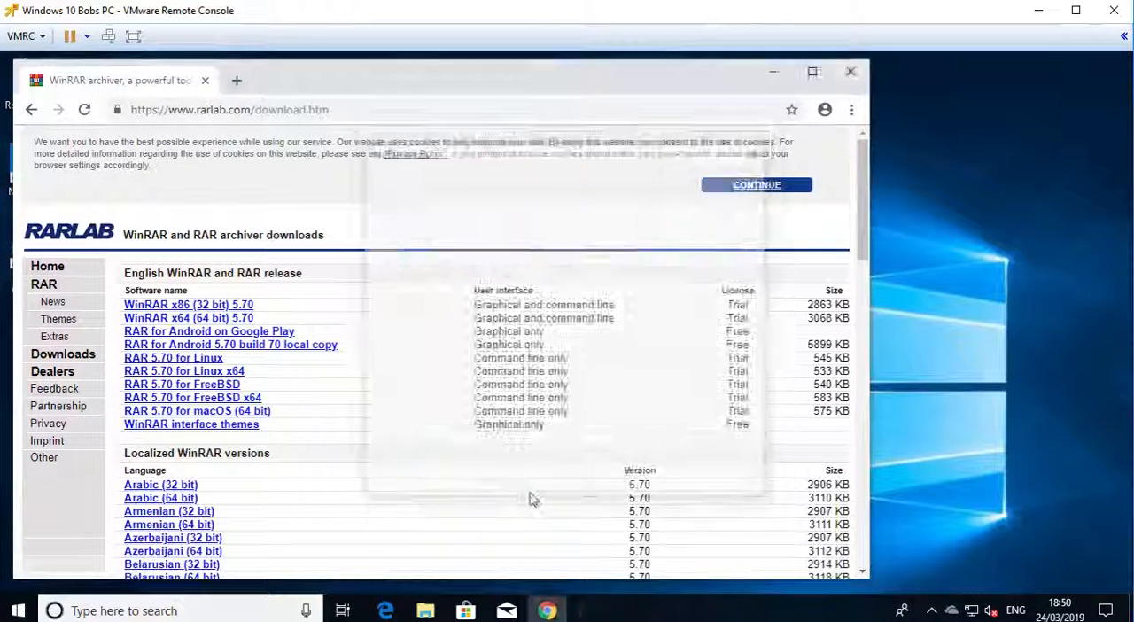
{"action": "left_click", "coordinate": [529, 492]}
{"action": "left_click", "coordinate": [540, 486]}
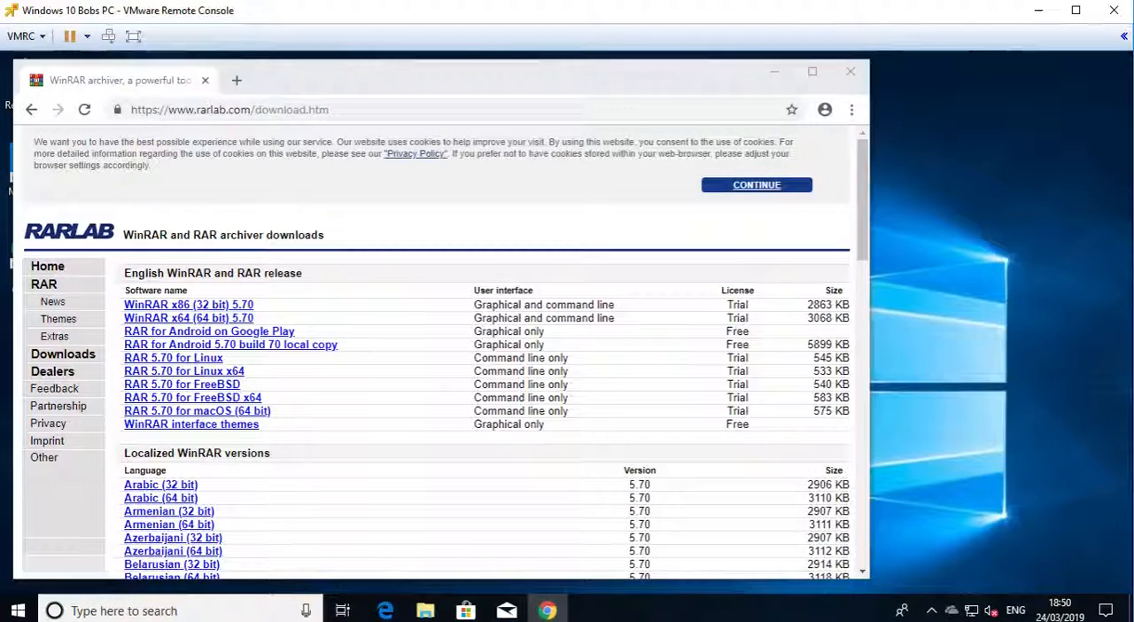
{"action": "left_click", "coordinate": [1018, 96]}
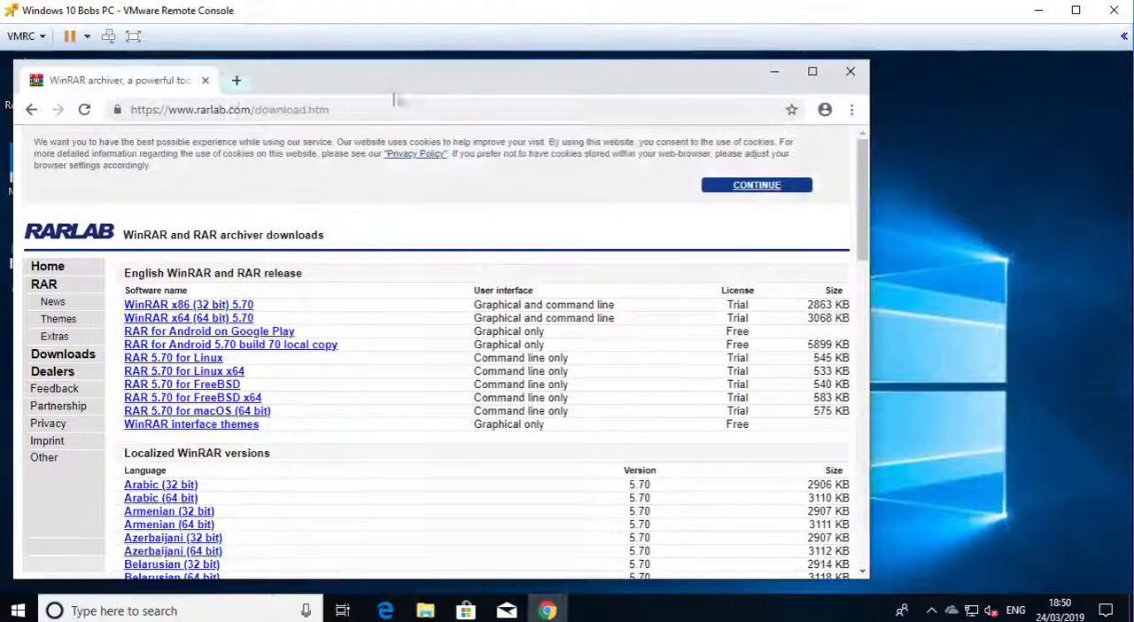
- Search Google for "adobe reader msi" and open the Adobe Acrobat Reader DC Distribution page
{"action": "left_click", "coordinate": [407, 109]}
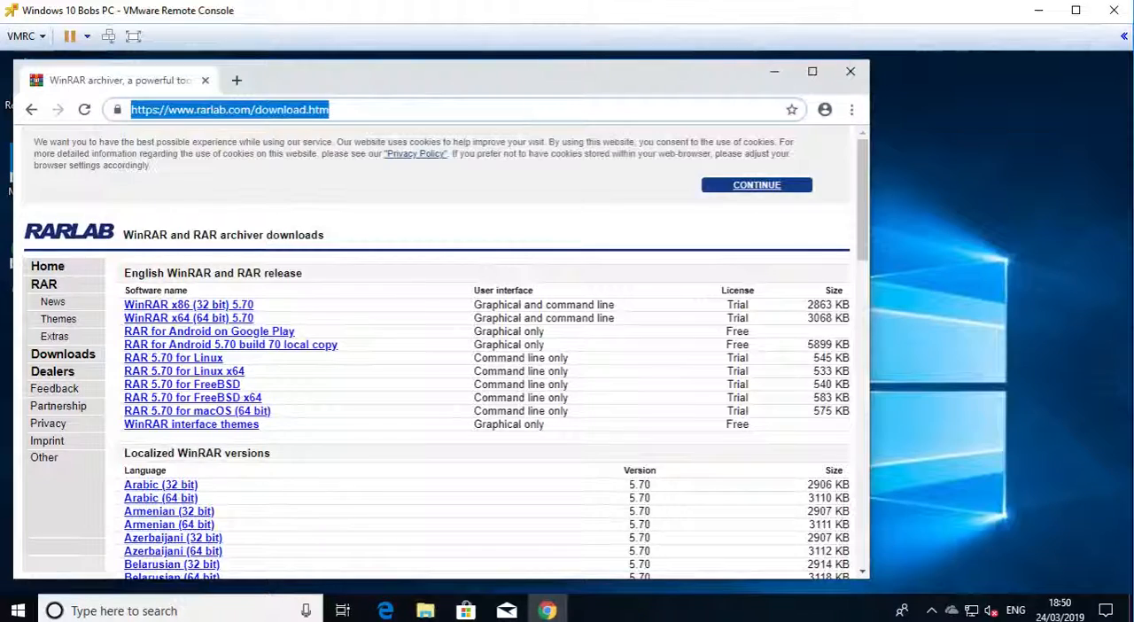
{"action": "type", "text": "google"}
{"action": "key", "text": "ctrl+Return"}
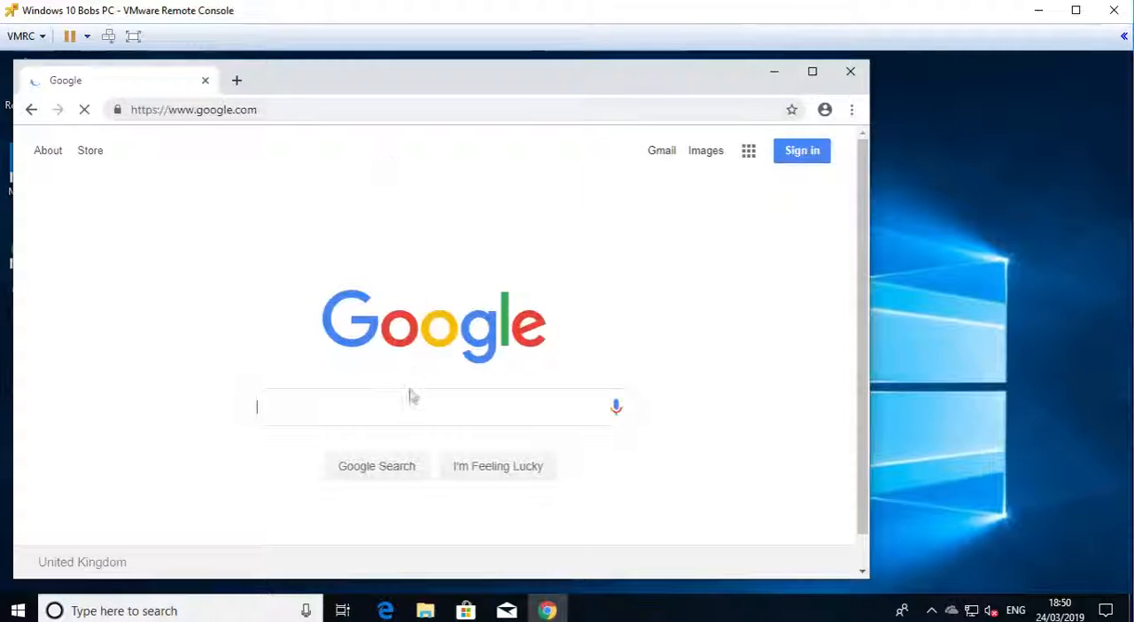
{"action": "type", "text": "adobe reader "}
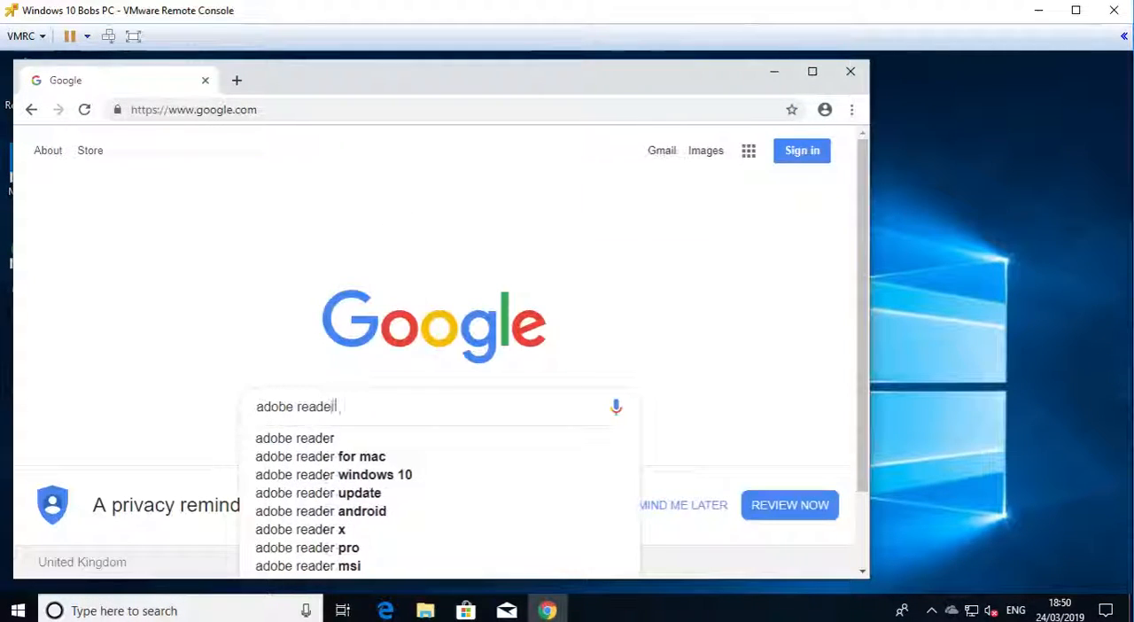
{"action": "type", "text": "msi"}
{"action": "key", "text": "Return"}
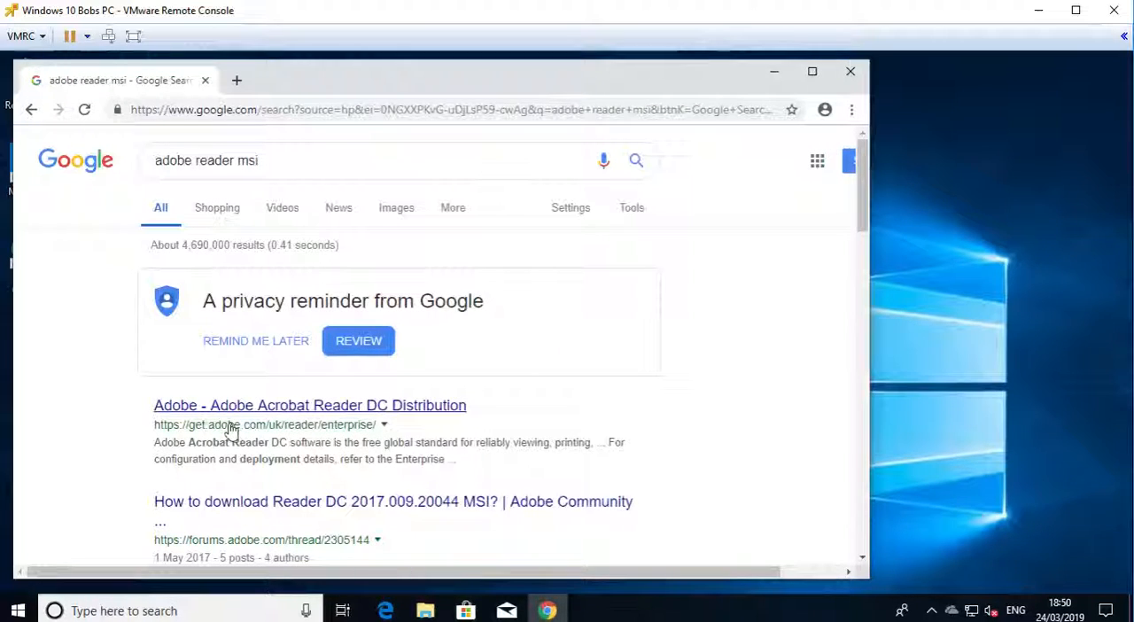
{"action": "left_click", "coordinate": [330, 410]}
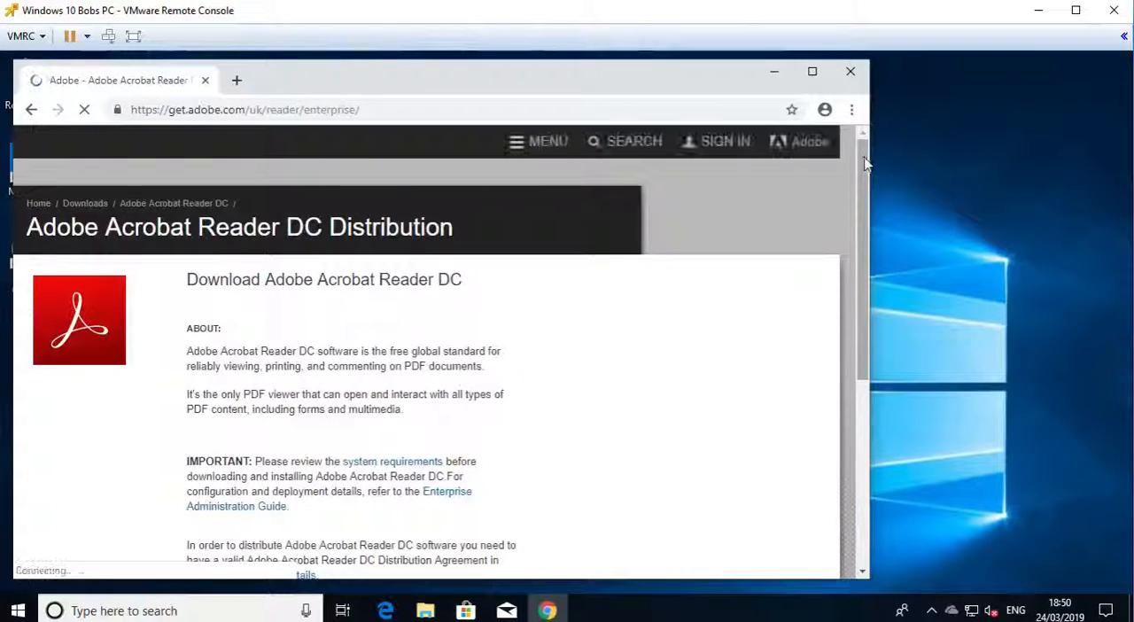
- Download Reader DC 2019.010.20098 English for Windows, choosing Windows 10 as the operating system and English as the language
{"action": "scroll", "coordinate": [392, 287], "scroll_direction": "down", "scroll_amount": 5}
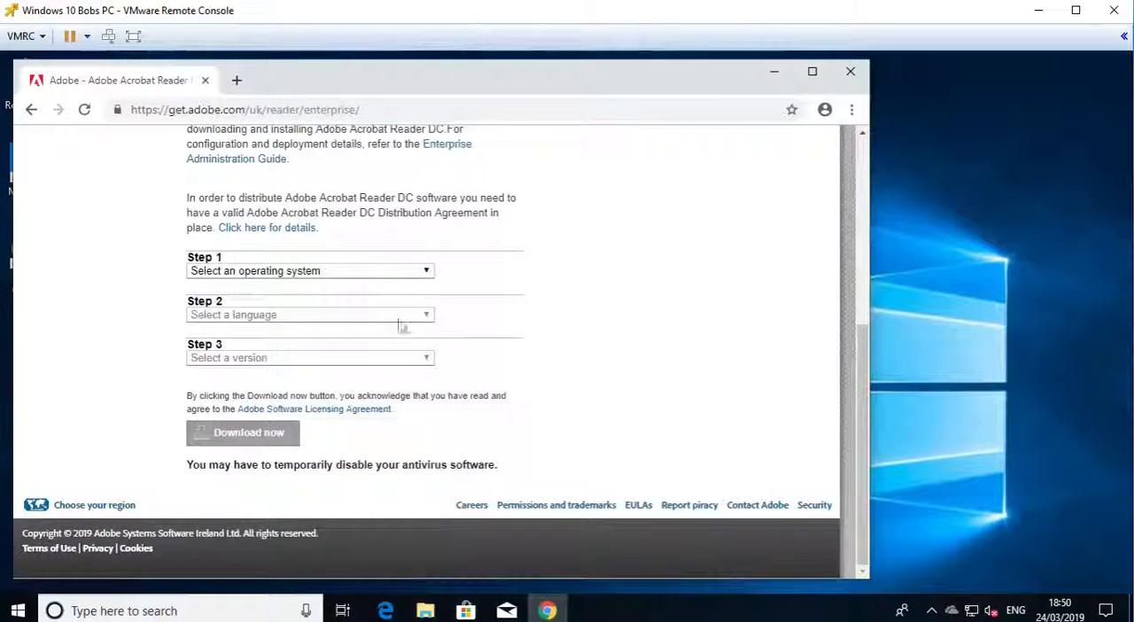
{"action": "left_click", "coordinate": [390, 274]}
{"action": "left_click", "coordinate": [266, 299]}
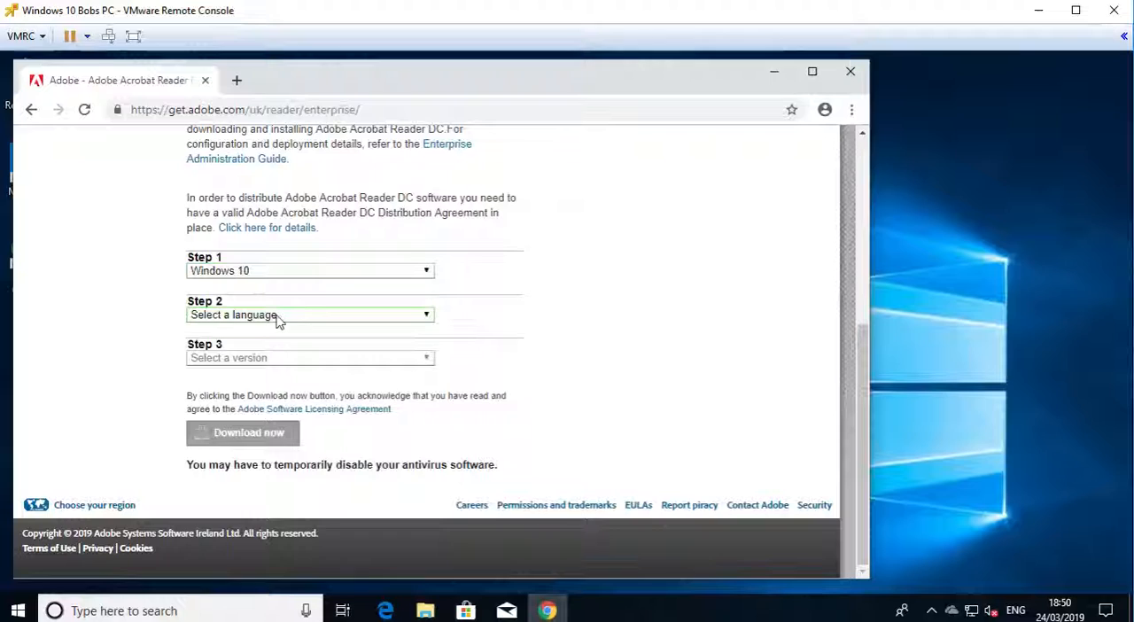
{"action": "left_click", "coordinate": [276, 316]}
{"action": "left_click", "coordinate": [283, 459]}
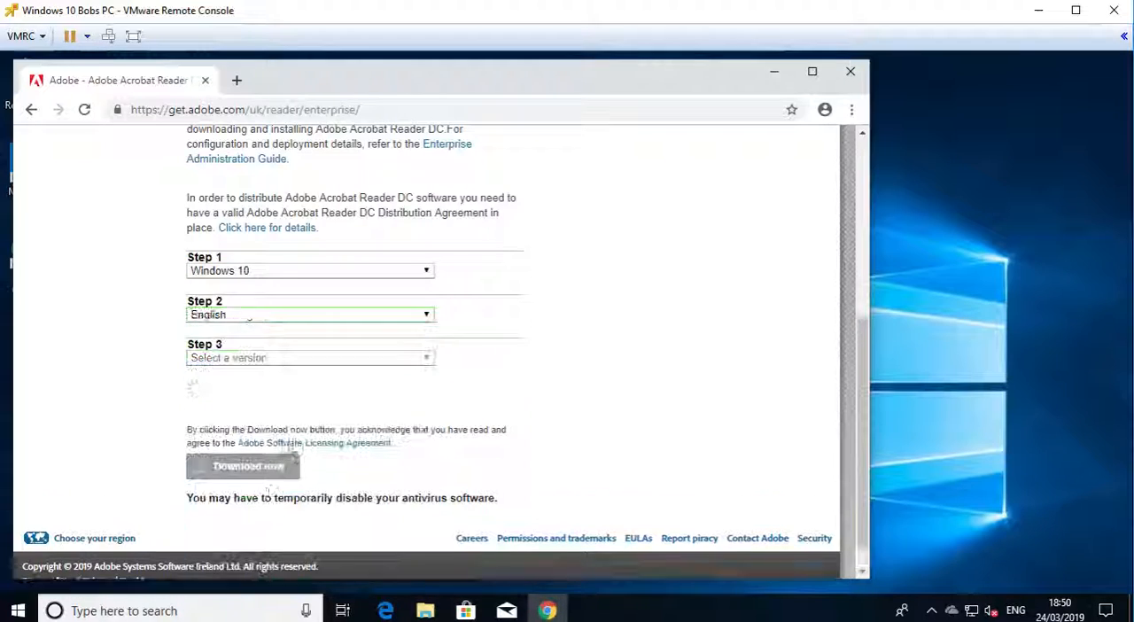
{"action": "left_click", "coordinate": [283, 357]}
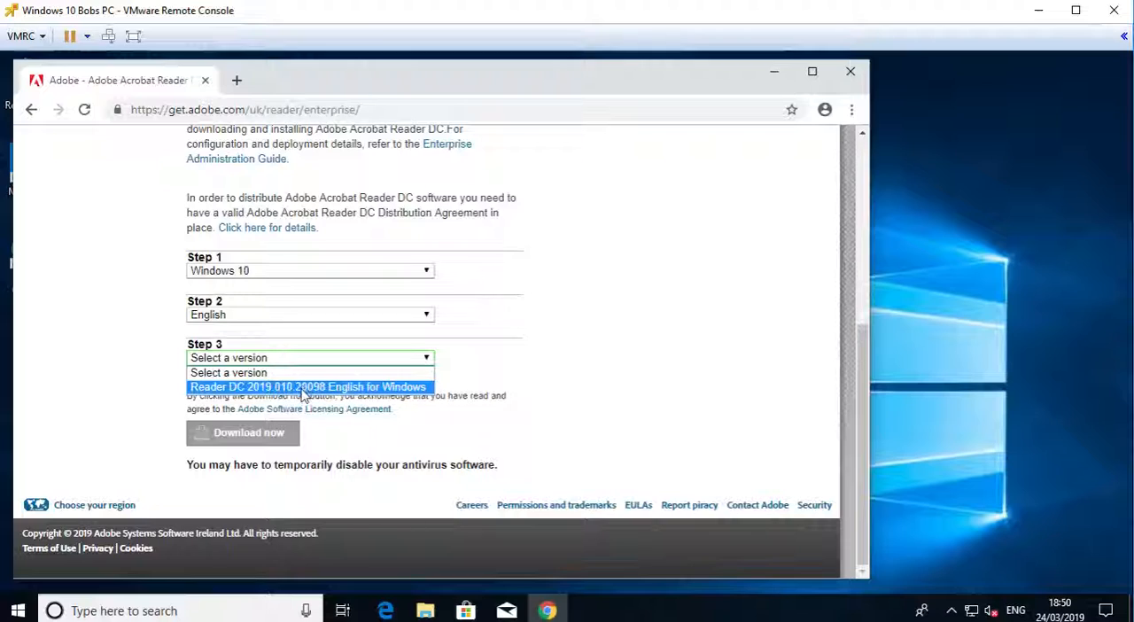
{"action": "left_click", "coordinate": [282, 387]}
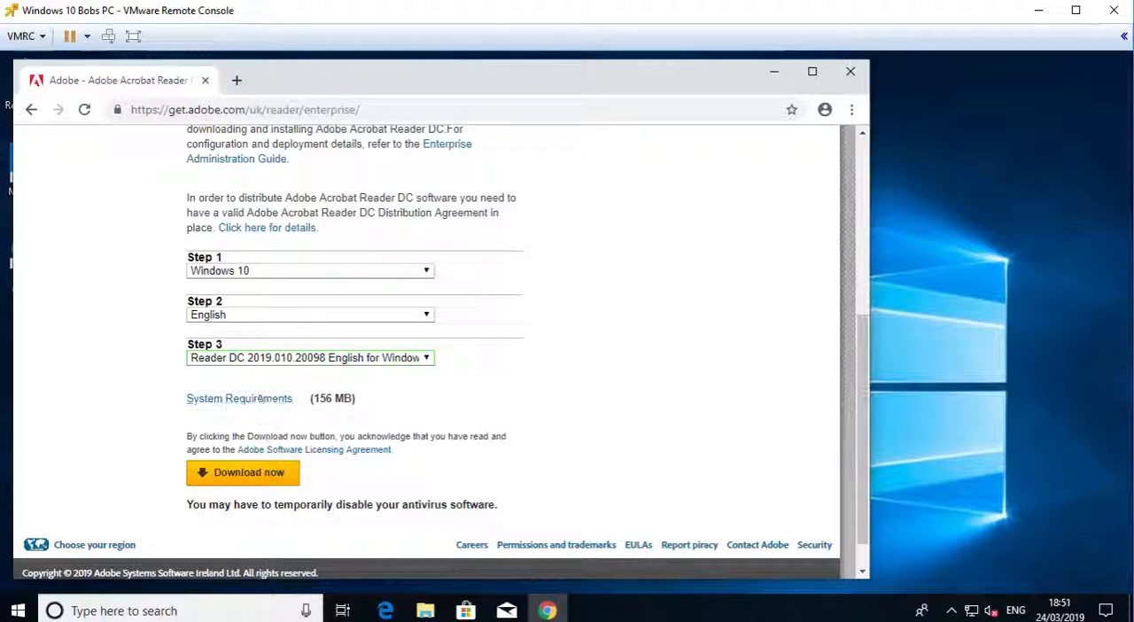
{"action": "left_click", "coordinate": [241, 477]}
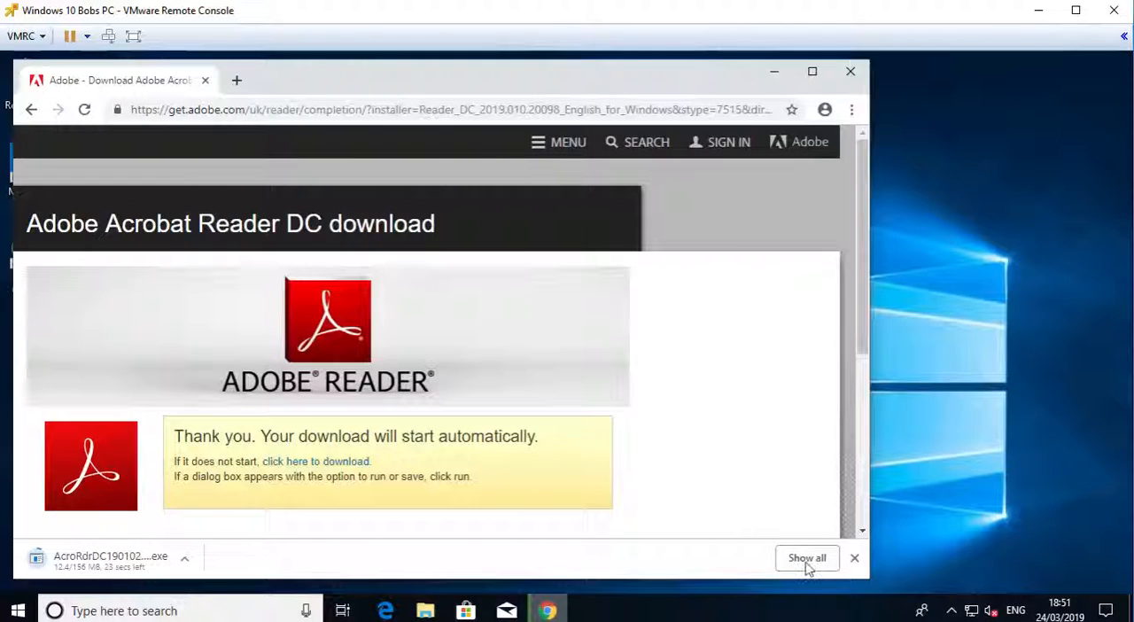
{"action": "left_click", "coordinate": [806, 560]}
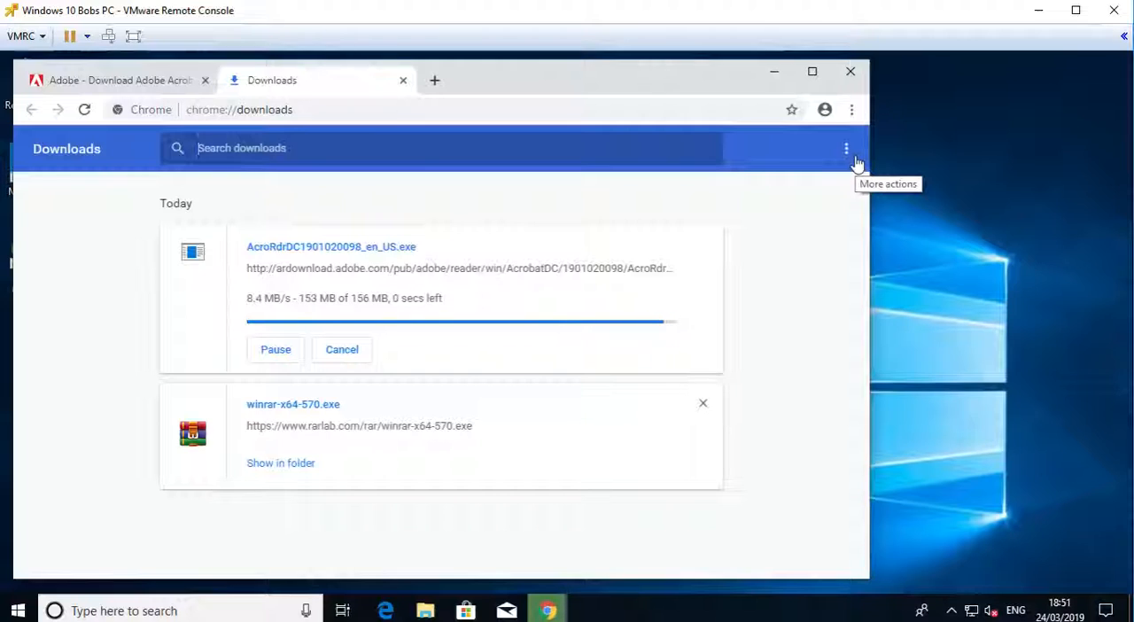
{"action": "left_click", "coordinate": [288, 308]}
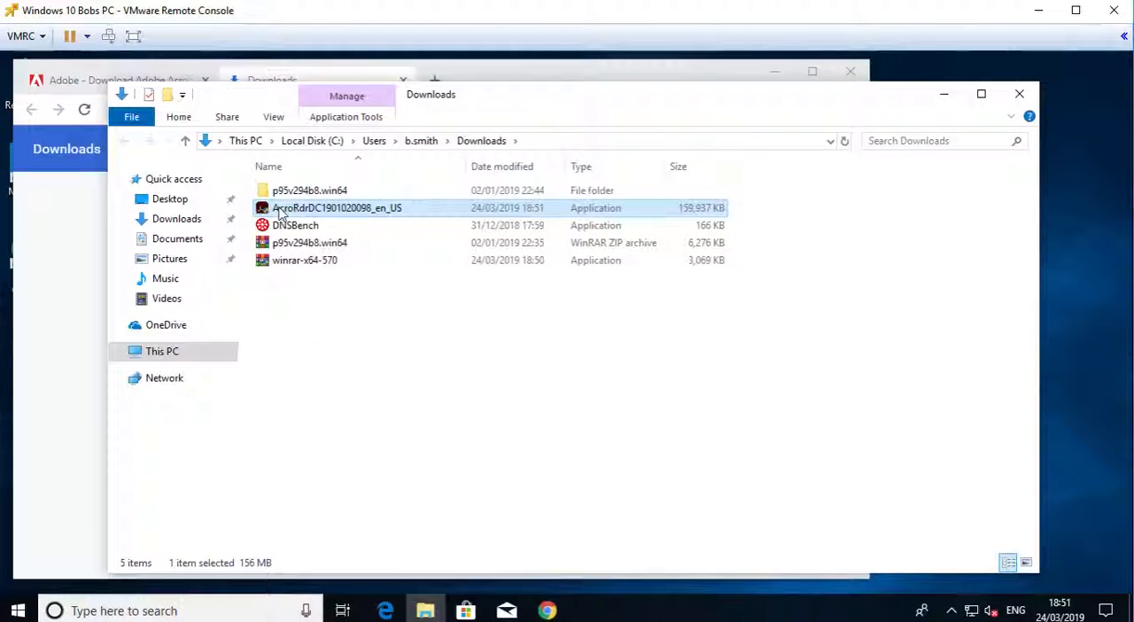
{"action": "right_click", "coordinate": [280, 215]}
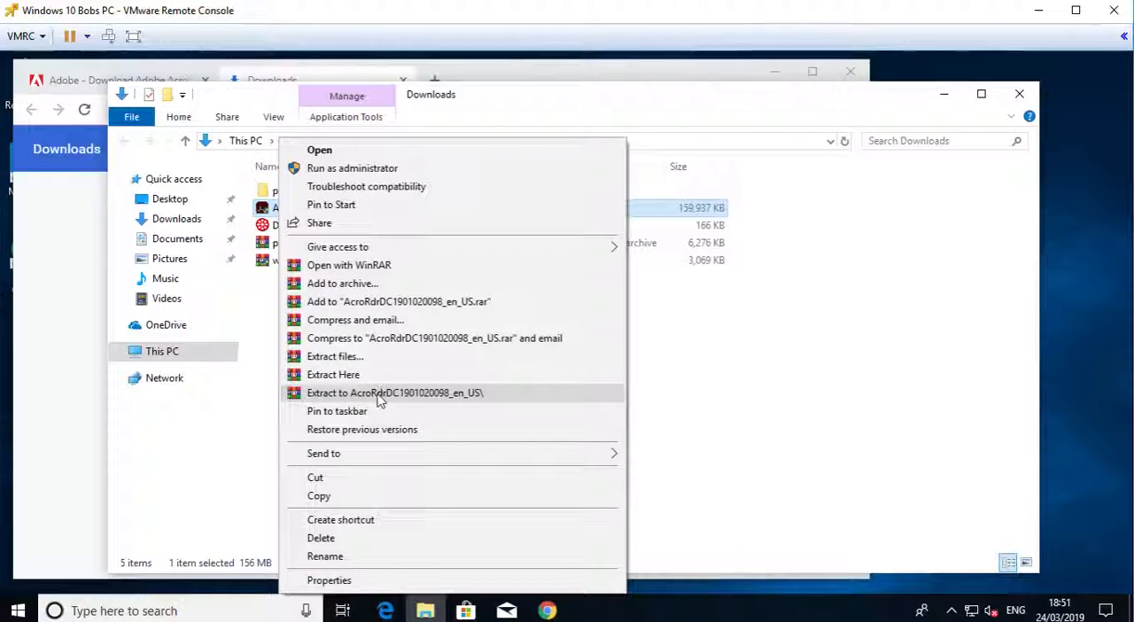
{"action": "left_click", "coordinate": [395, 394]}
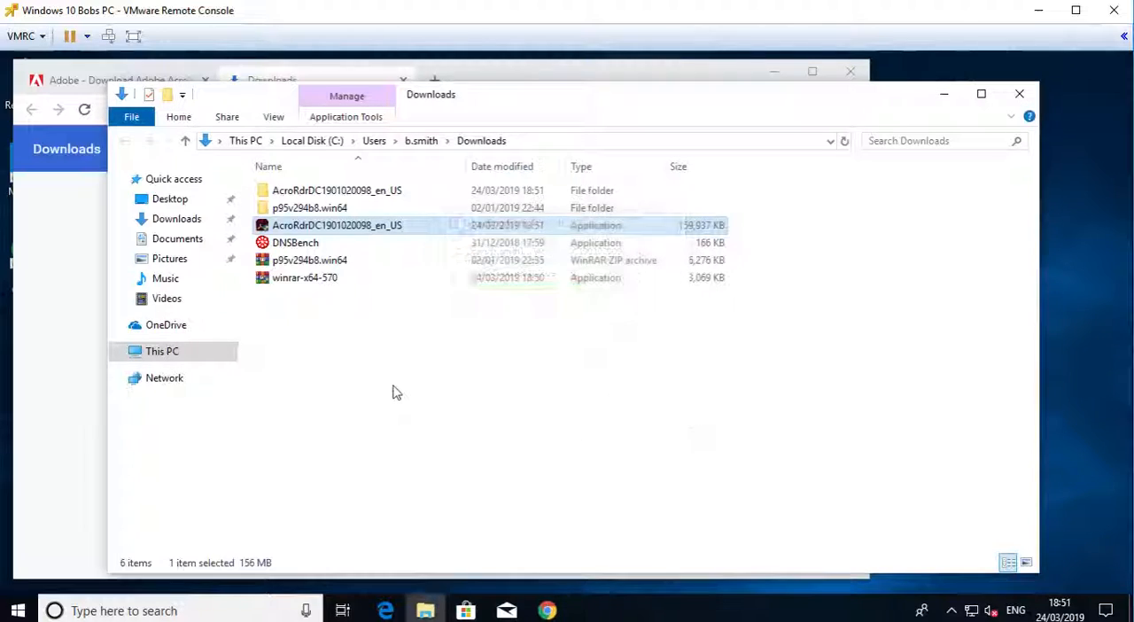
{"action": "double_click", "coordinate": [366, 194]}
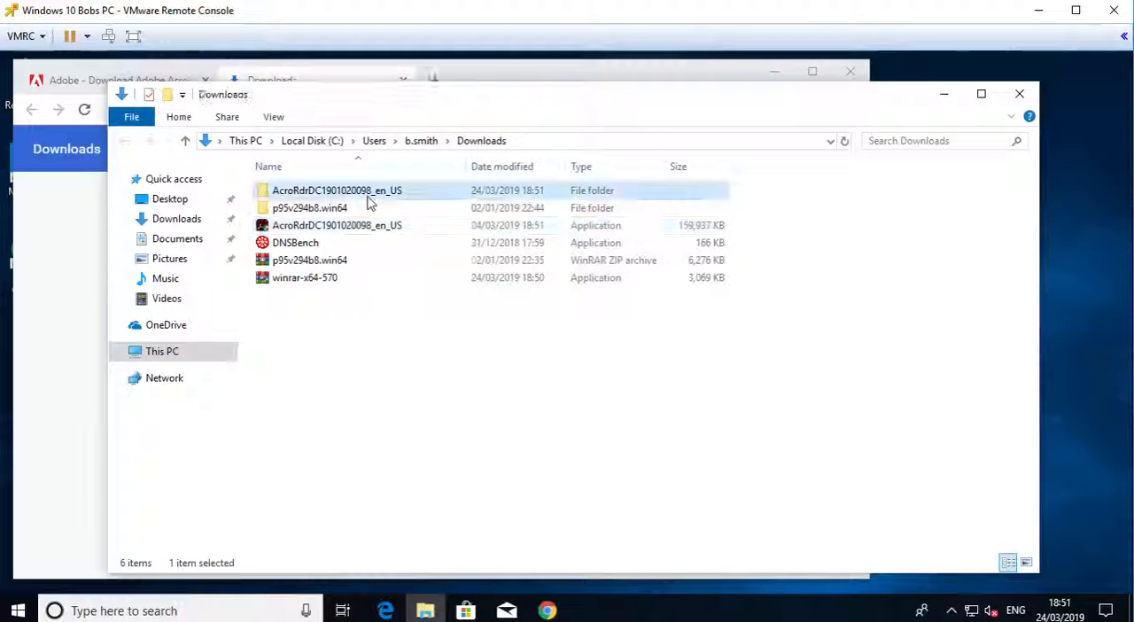
{"action": "left_click", "coordinate": [481, 140]}
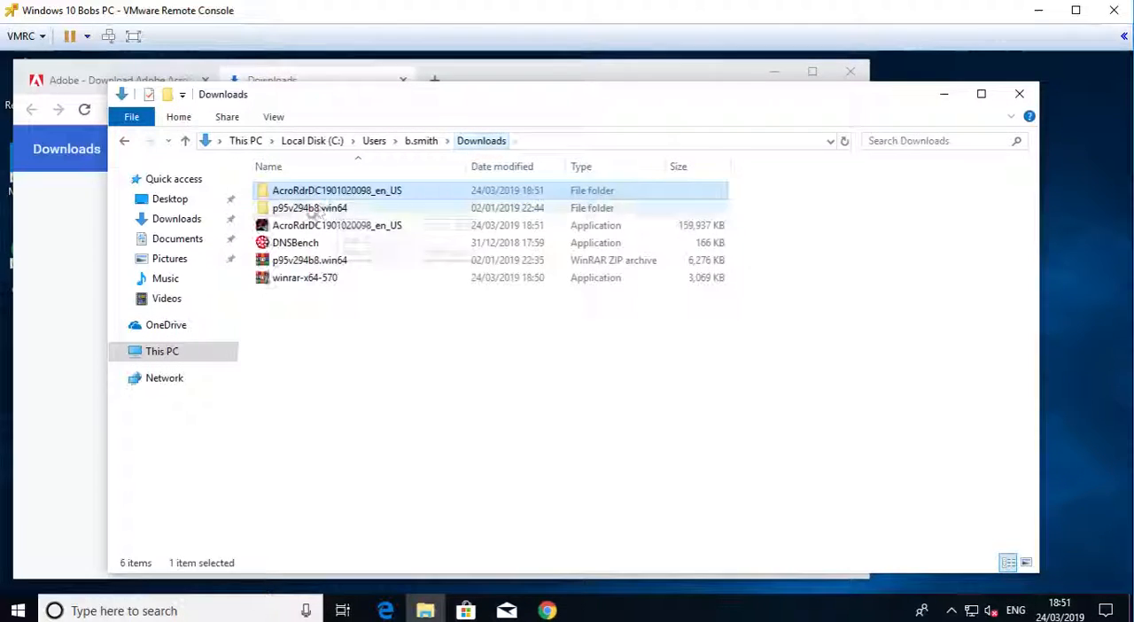
{"action": "right_click", "coordinate": [299, 196]}
{"action": "left_click", "coordinate": [350, 441]}
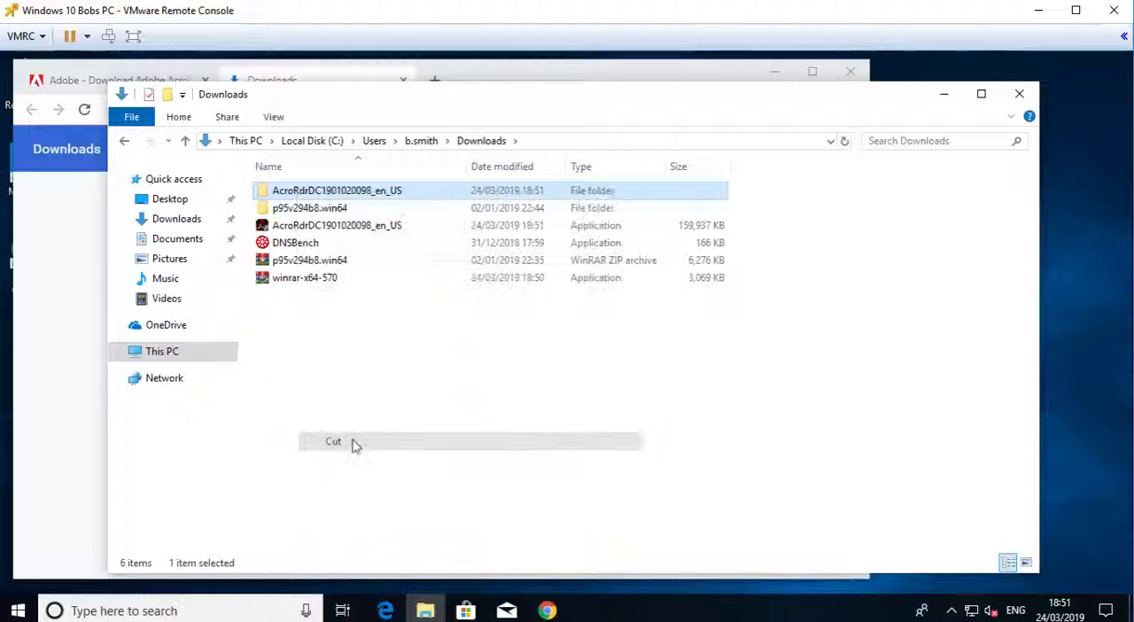
- Go to the network location \\server2019 in the file explorer window
{"action": "left_click", "coordinate": [550, 141]}
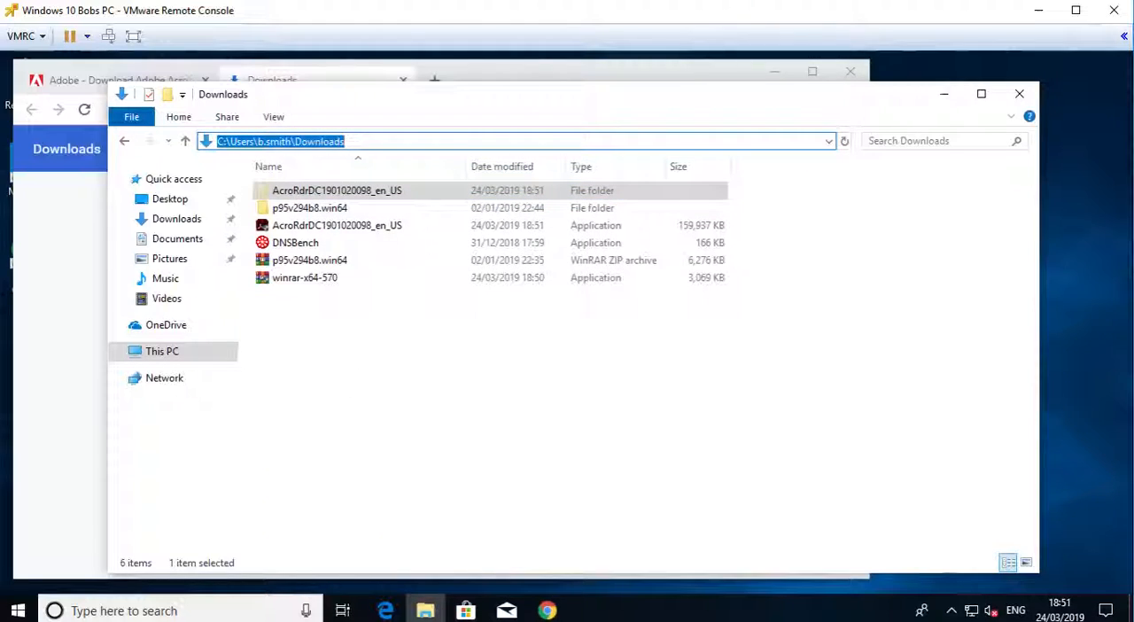
{"action": "type", "text": "##"}
{"action": "key", "text": "BackSpace"}
{"action": "key", "text": "BackSpace"}
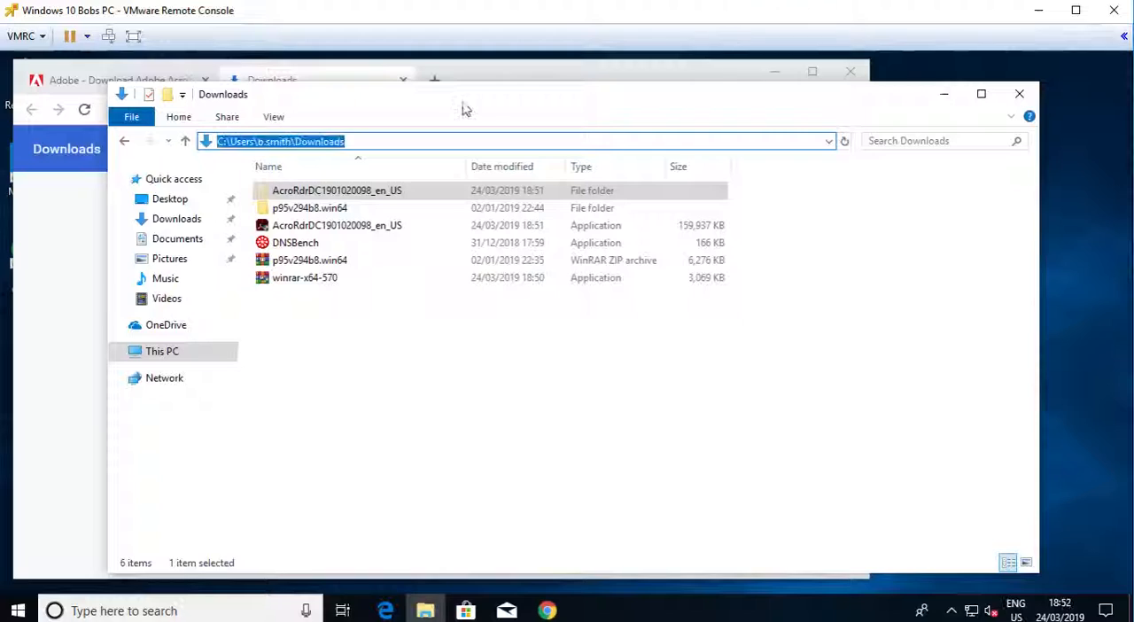
{"action": "type", "text": "\\\\"}
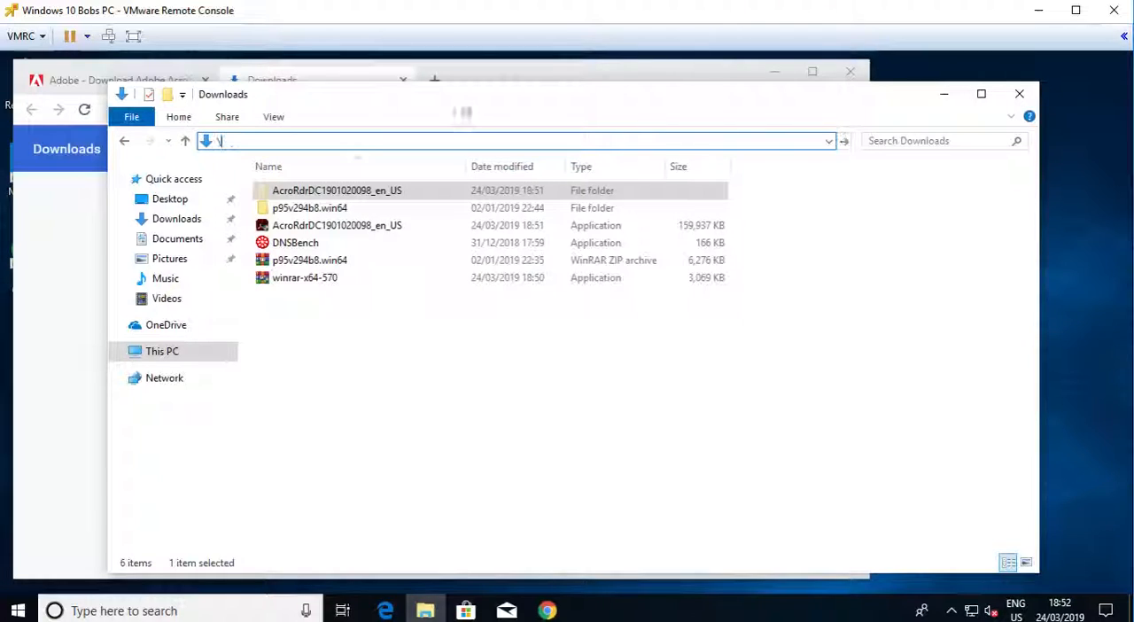
{"action": "key", "text": "Down"}
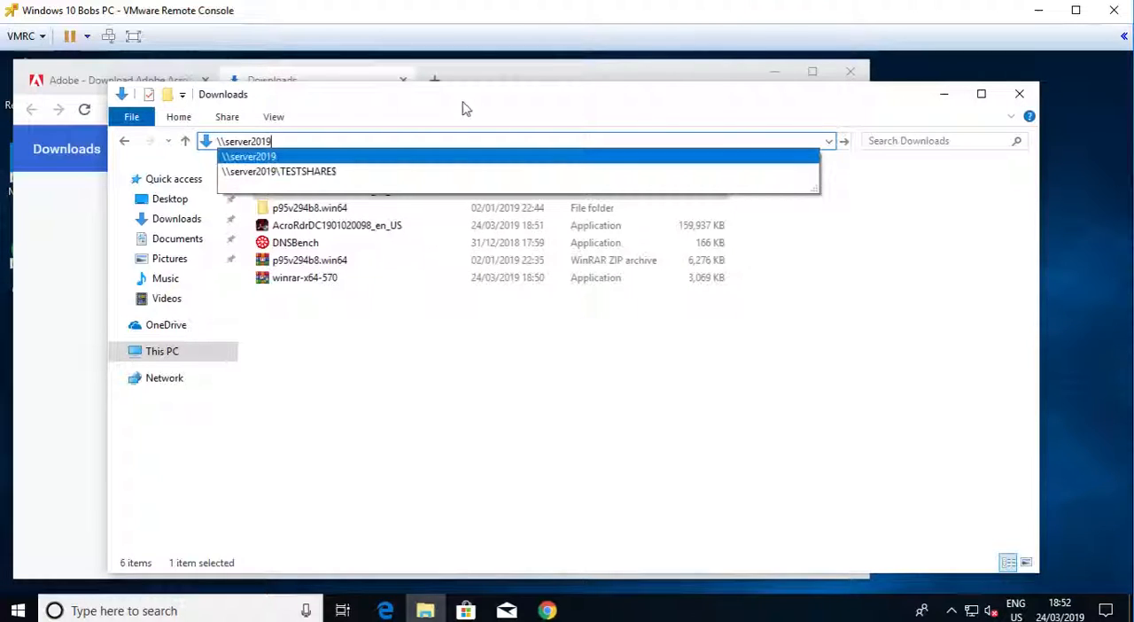
{"action": "key", "text": "Return"}
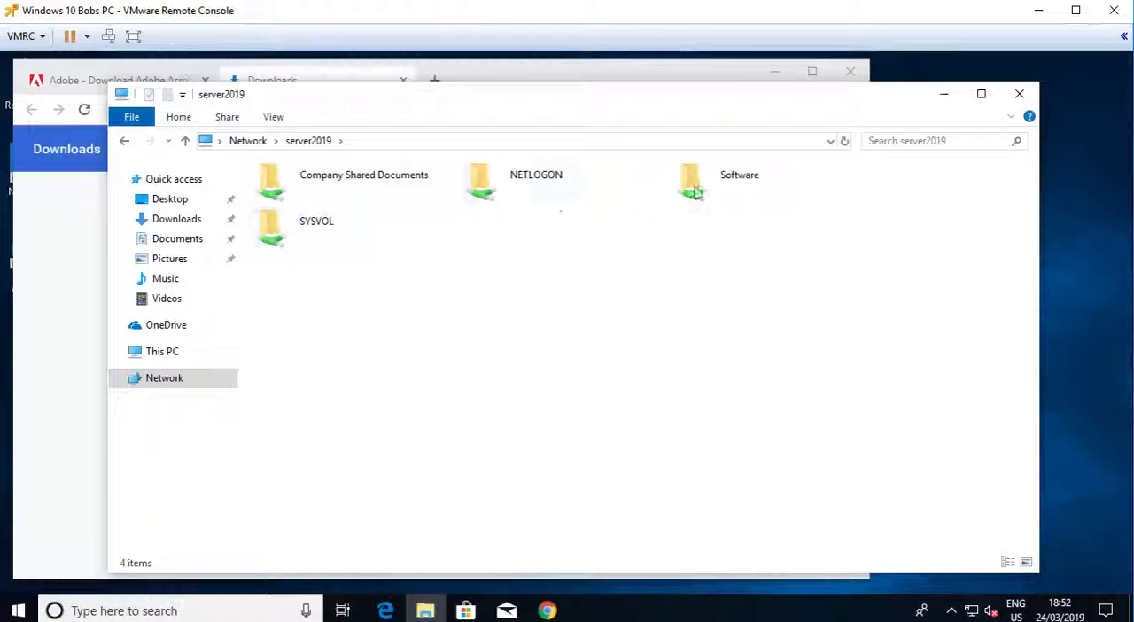
{"action": "double_click", "coordinate": [704, 186]}
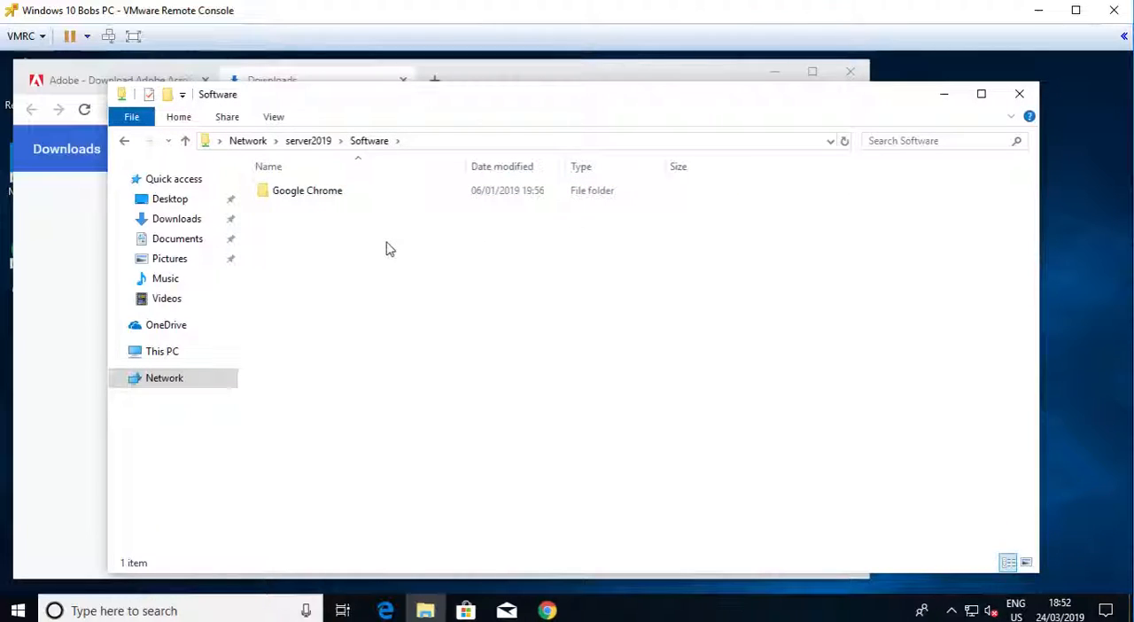
{"action": "key", "text": "ctrl+v"}
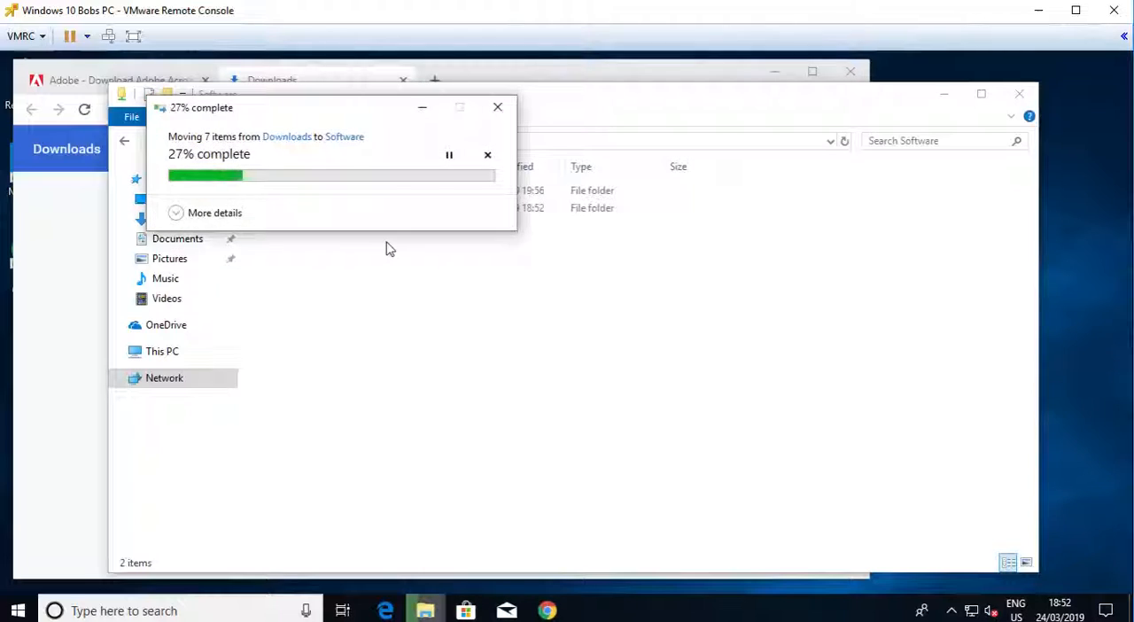
{"action": "left_click", "coordinate": [182, 217]}
{"action": "left_click_drag", "start_coordinate": [291, 111], "coordinate": [855, 175]}
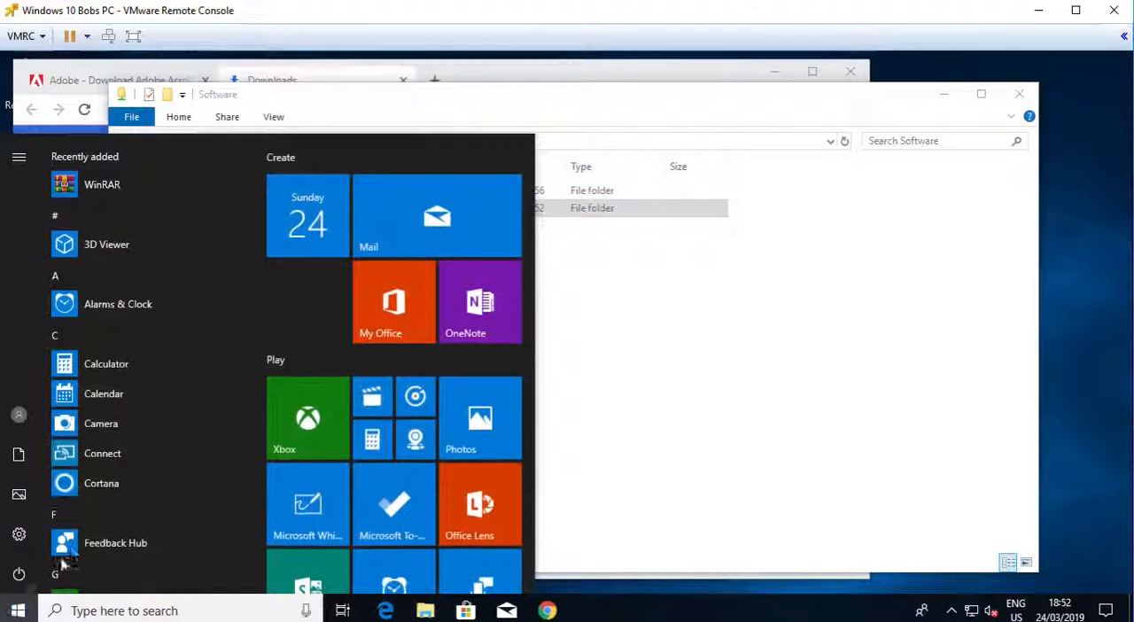
{"action": "left_click", "coordinate": [19, 415]}
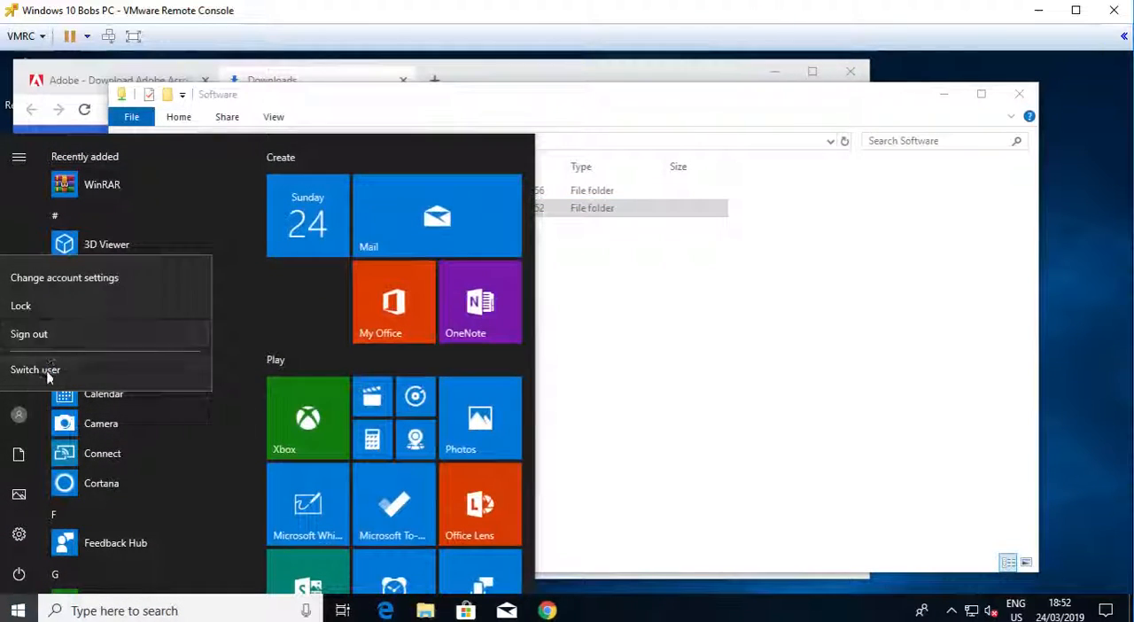
{"action": "left_click", "coordinate": [18, 412]}
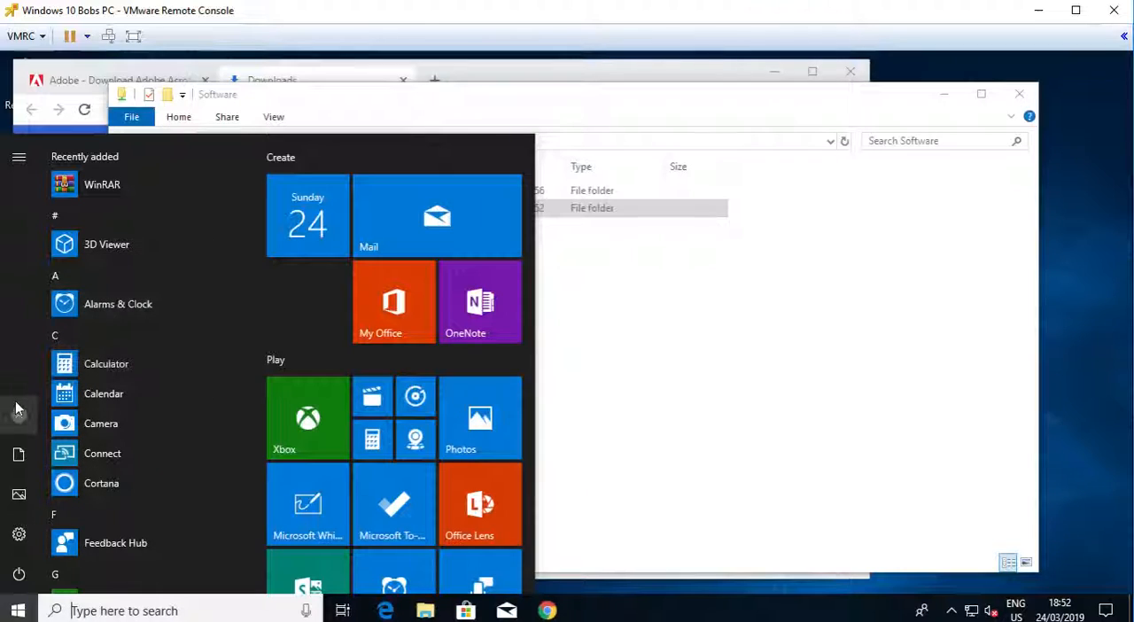
{"action": "left_click", "coordinate": [599, 411]}
{"action": "right_click", "coordinate": [16, 609]}
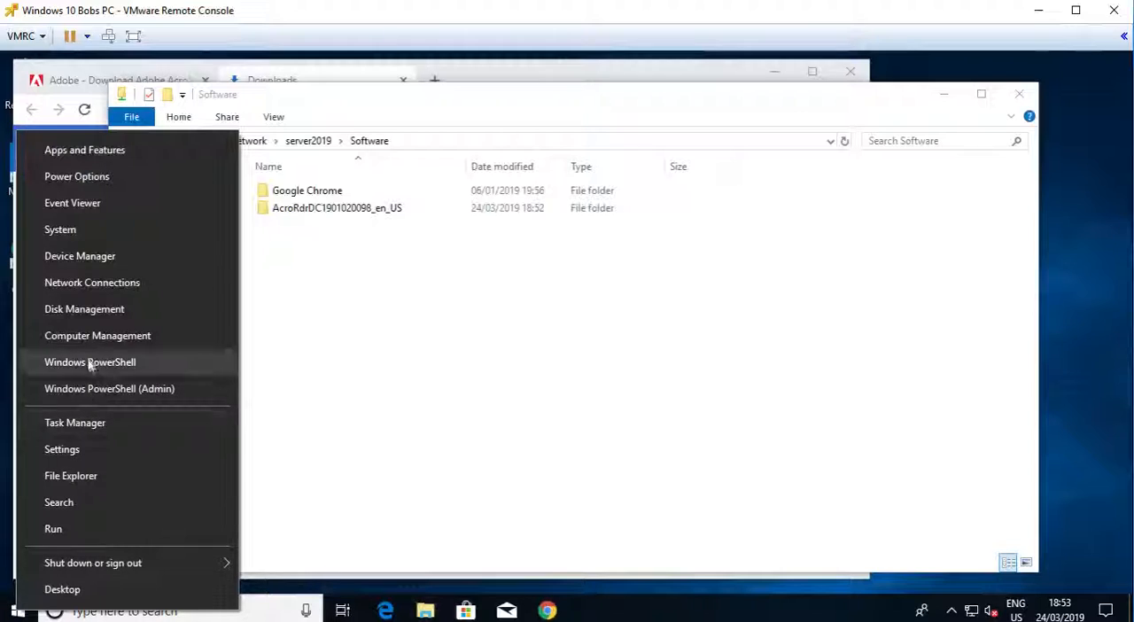
{"action": "left_click", "coordinate": [425, 292]}
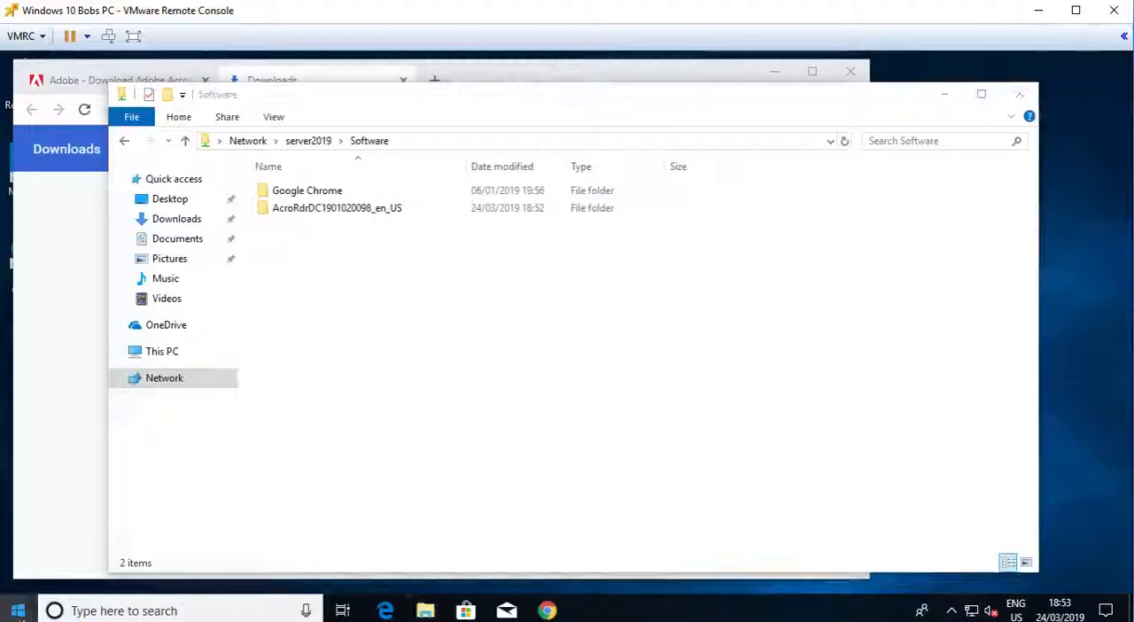
- Check which account is signed in by running whoami in Command Prompt, and close the console window
{"action": "left_click", "coordinate": [16, 609]}
{"action": "type", "text": "cmd"}
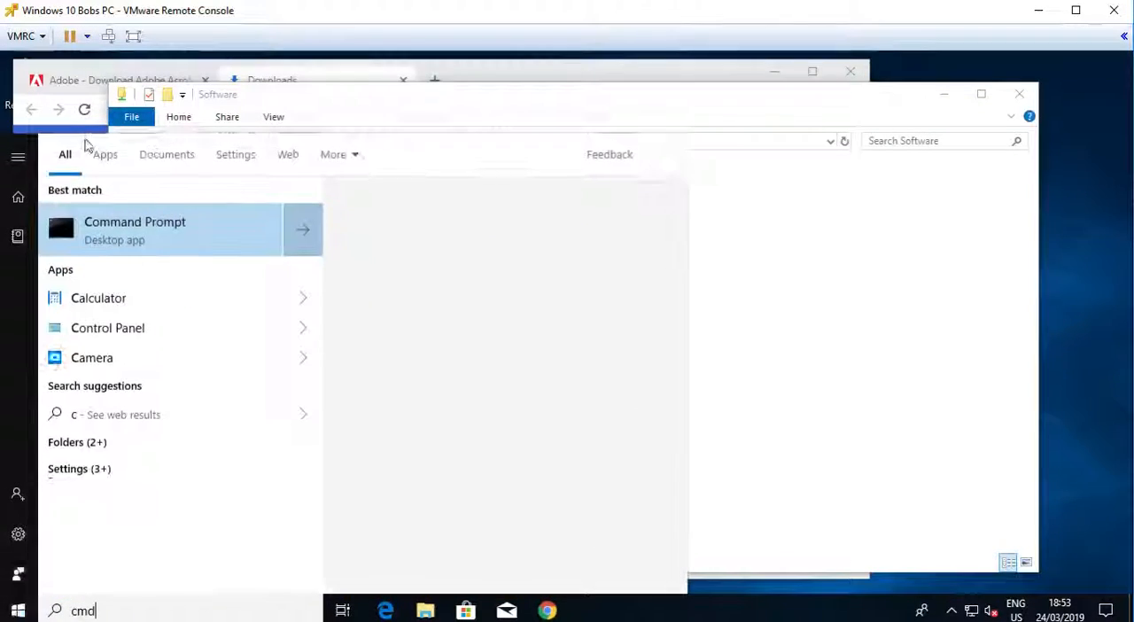
{"action": "left_click", "coordinate": [145, 248]}
{"action": "type", "text": "echo"}
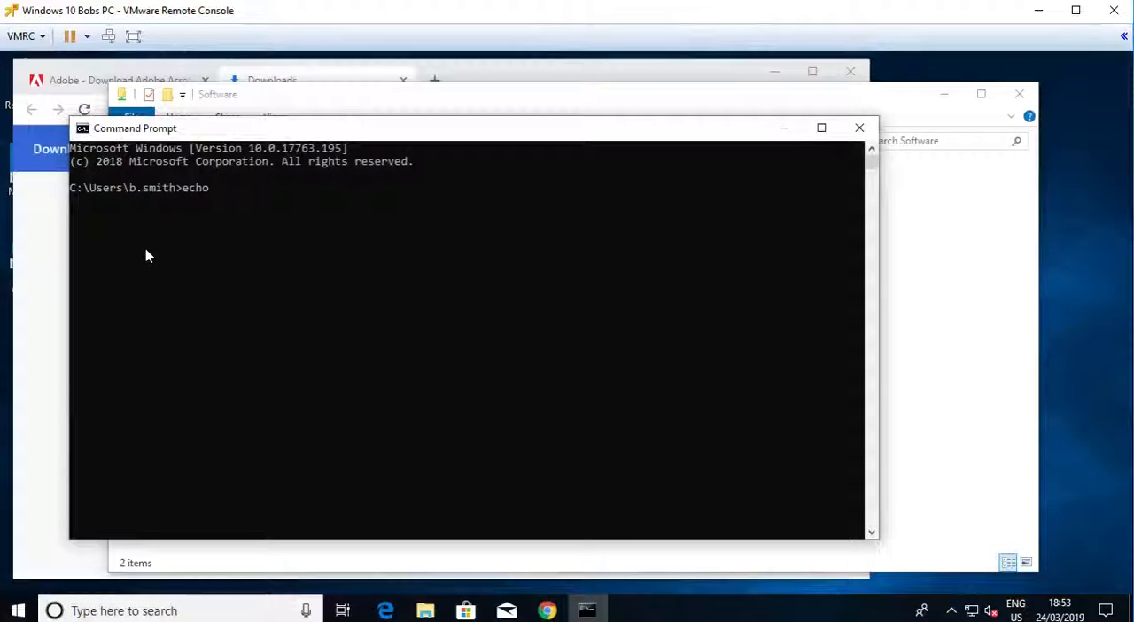
{"action": "key", "text": "BackSpace"}
{"action": "key", "text": "BackSpace"}
{"action": "key", "text": "BackSpace"}
{"action": "key", "text": "BackSpace"}
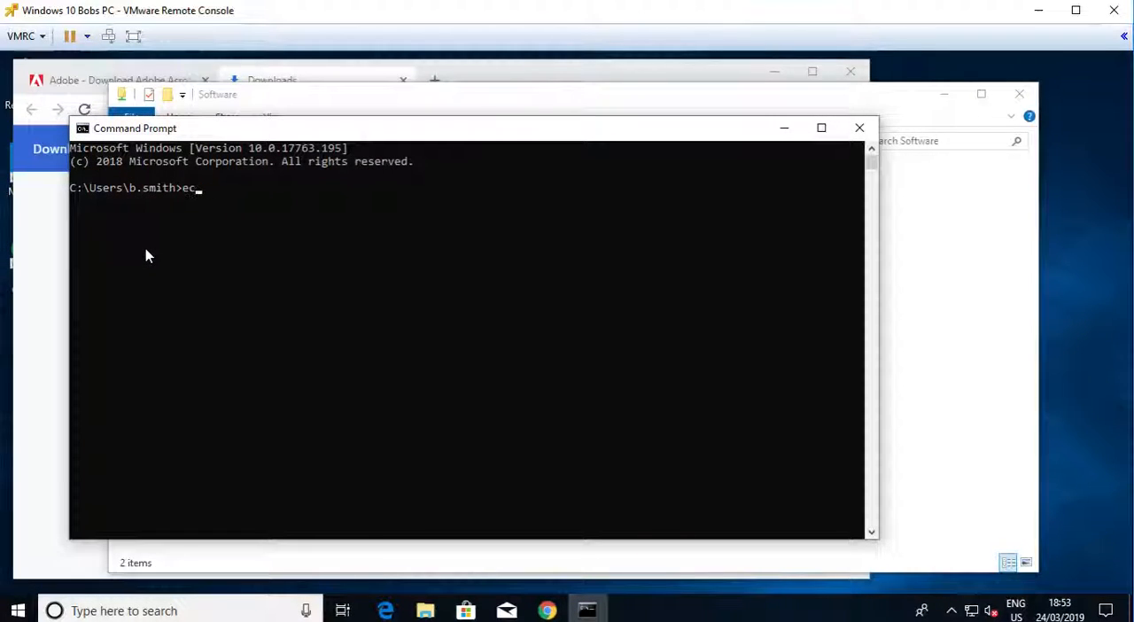
{"action": "type", "text": "whoami"}
{"action": "key", "text": "Return"}
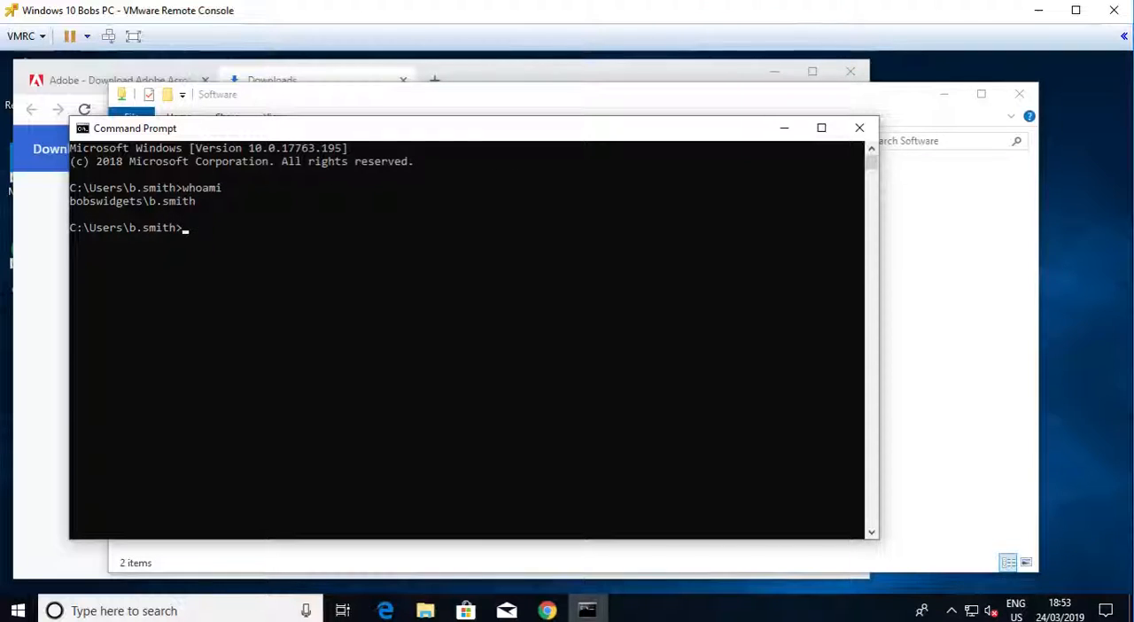
{"action": "left_click", "coordinate": [859, 127]}
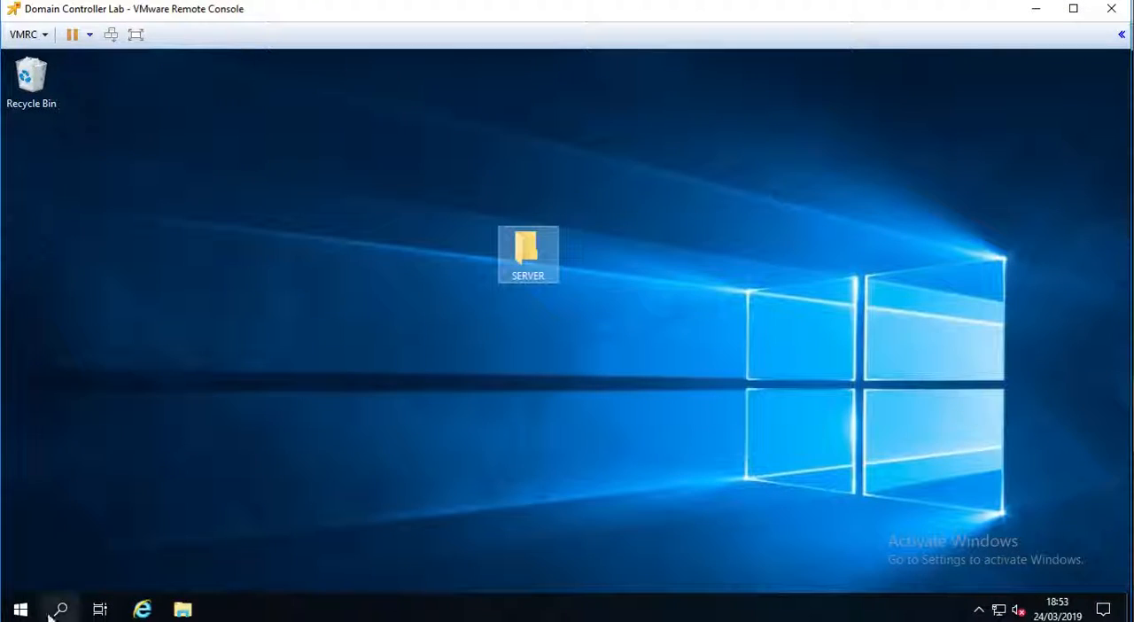
- Switch to the Domain Controller Lab machine and check the signed-in user's group membership in Active Directory Users and Computers
{"action": "left_click", "coordinate": [21, 609]}
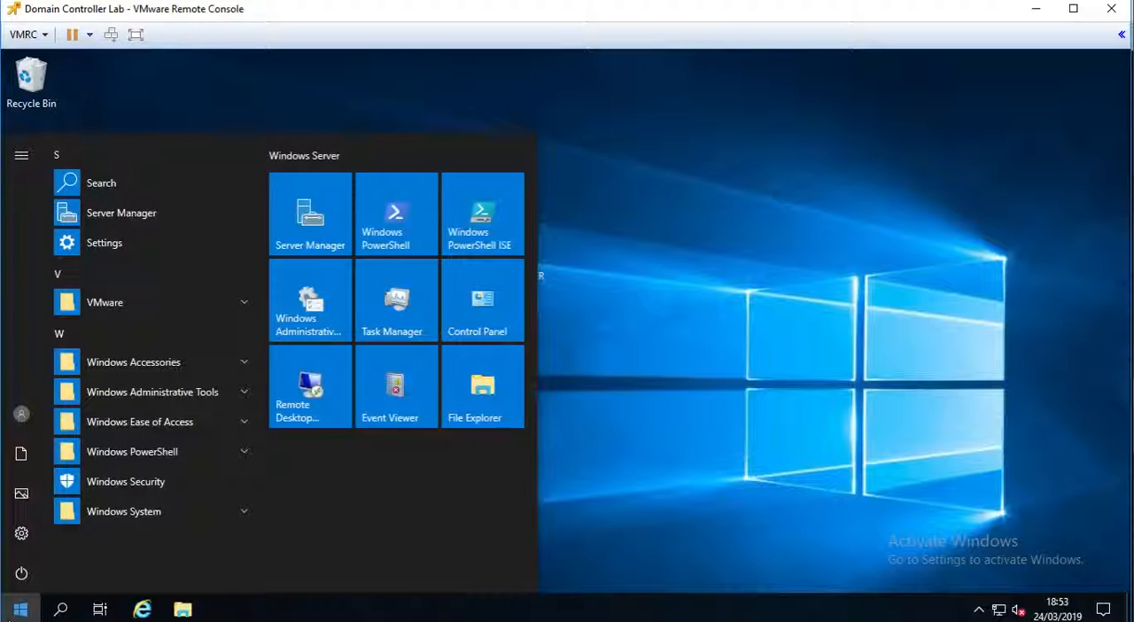
{"action": "type", "text": "users"}
{"action": "left_click", "coordinate": [205, 222]}
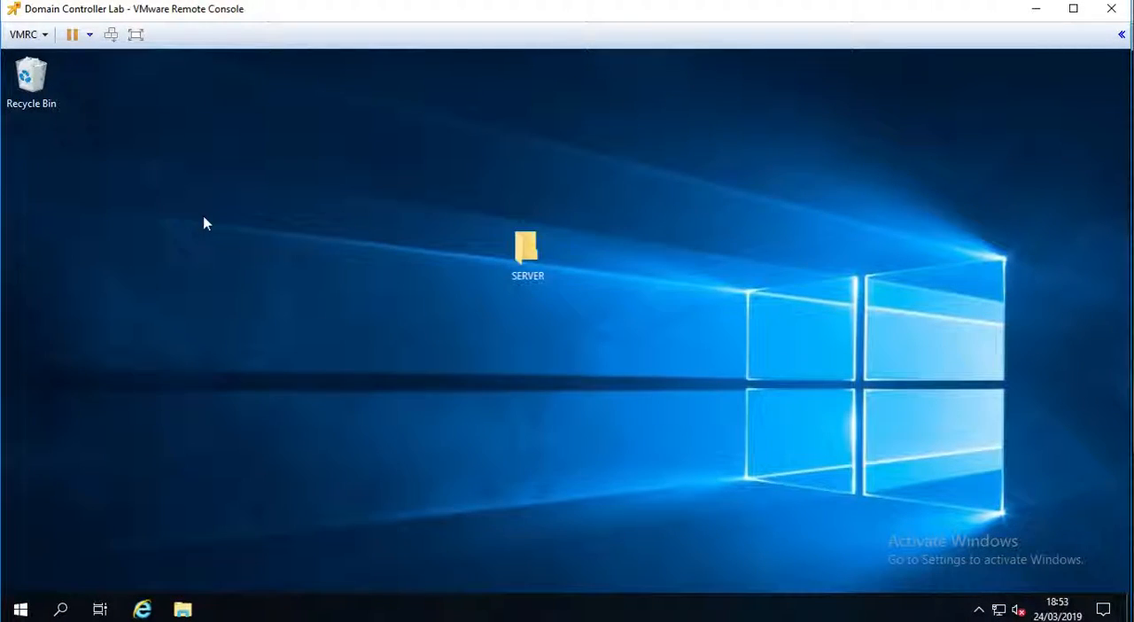
{"action": "double_click", "coordinate": [505, 165]}
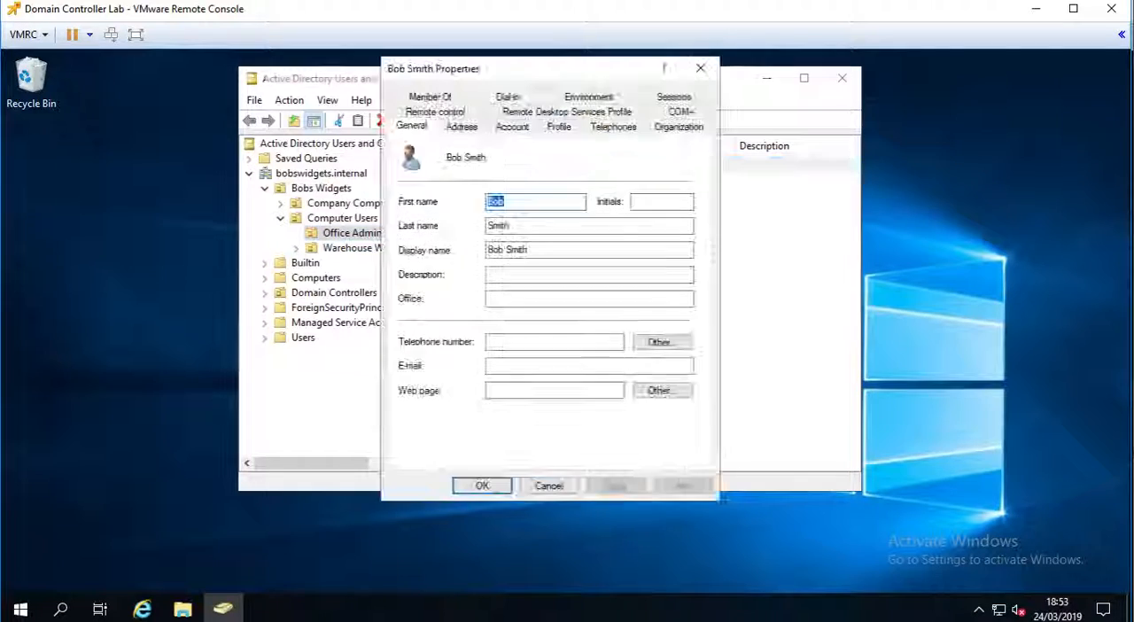
{"action": "left_click", "coordinate": [510, 128]}
{"action": "left_click", "coordinate": [457, 130]}
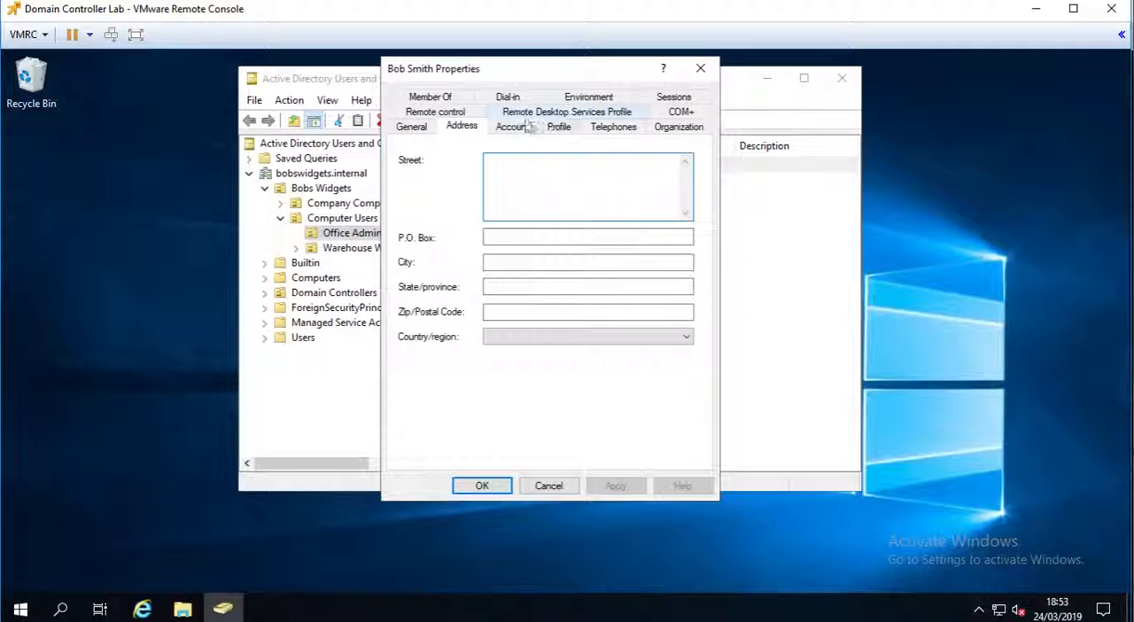
{"action": "left_click", "coordinate": [446, 104]}
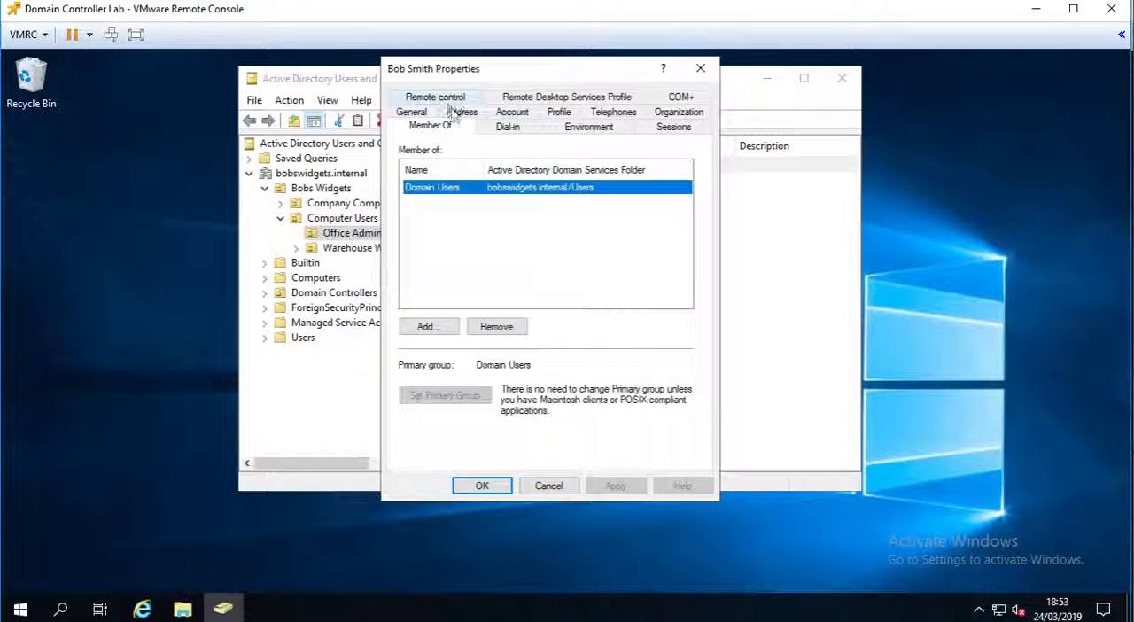
{"action": "left_click", "coordinate": [700, 69]}
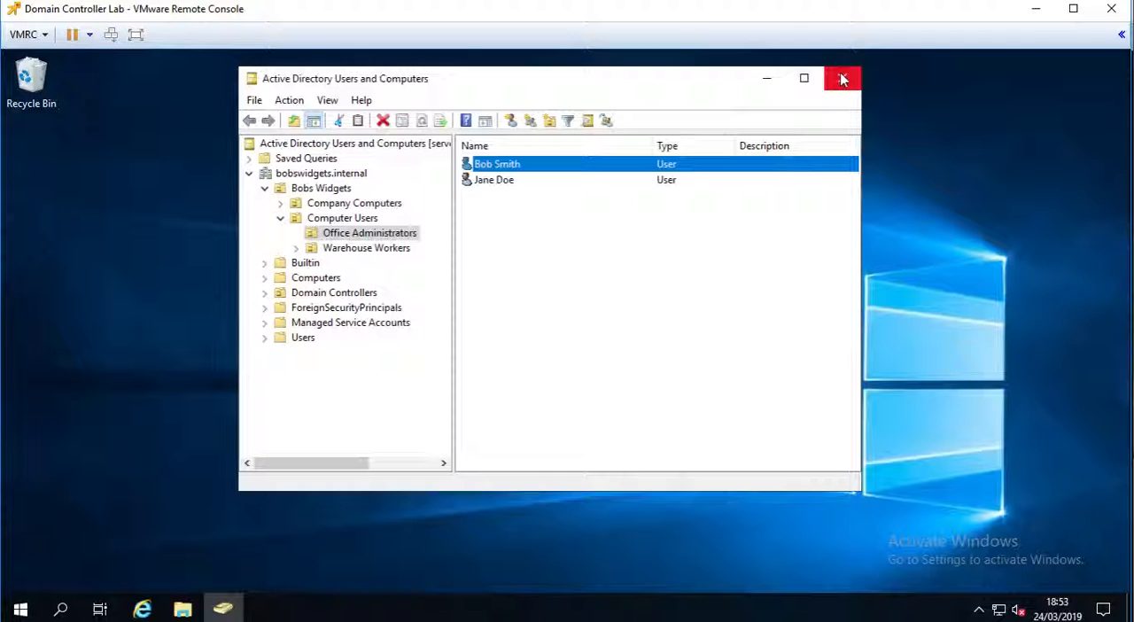
{"action": "left_click", "coordinate": [842, 80]}
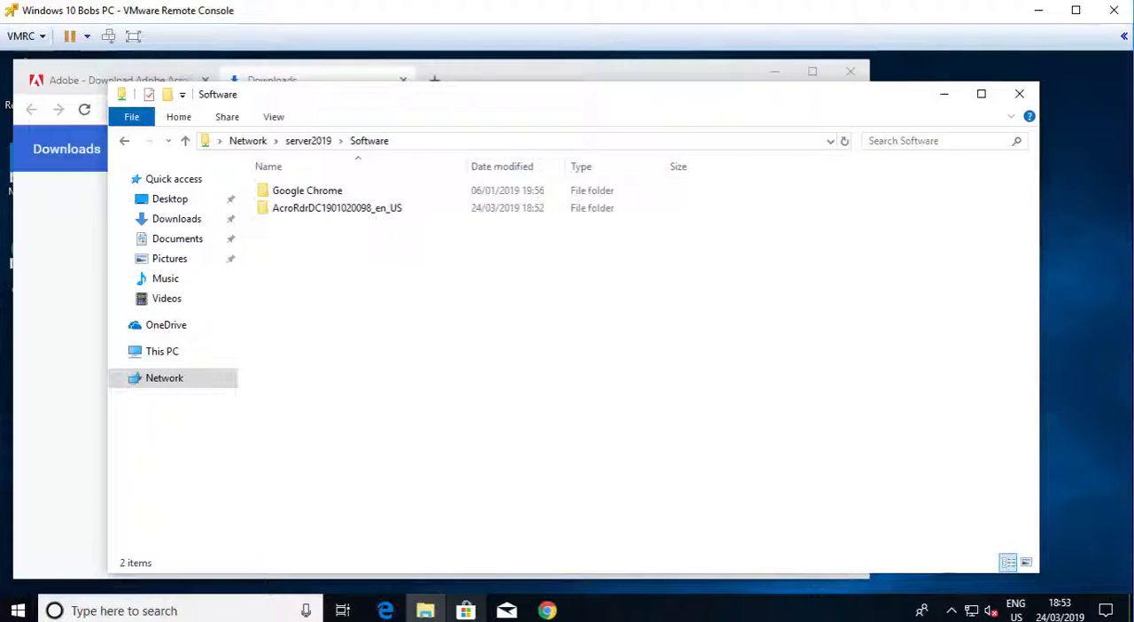
{"action": "left_click", "coordinate": [317, 216]}
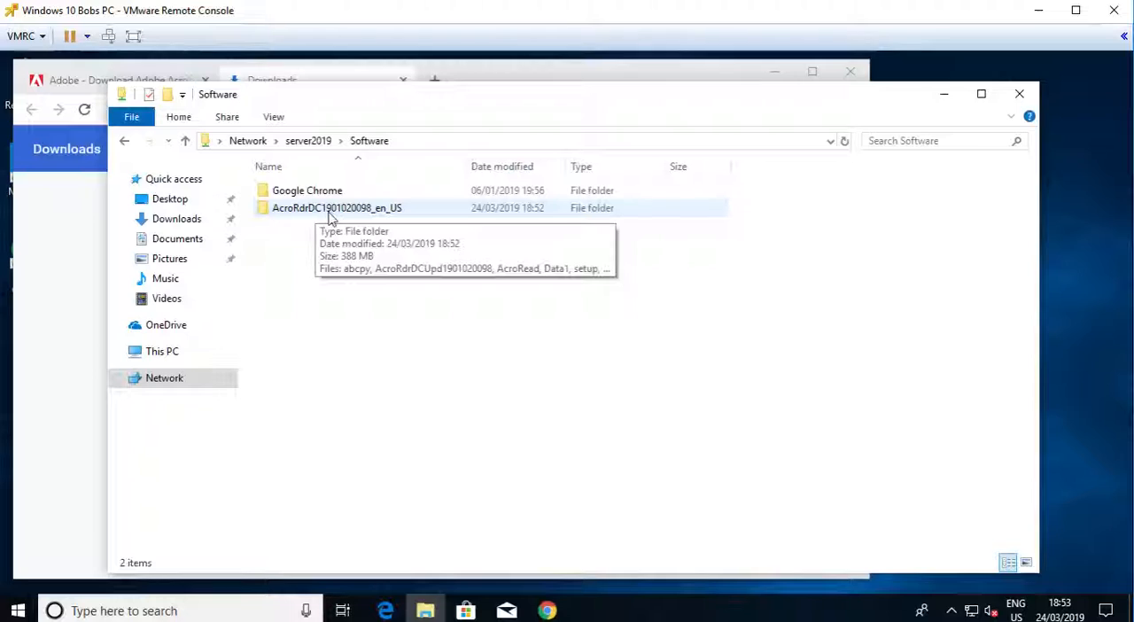
{"action": "left_click", "coordinate": [329, 211]}
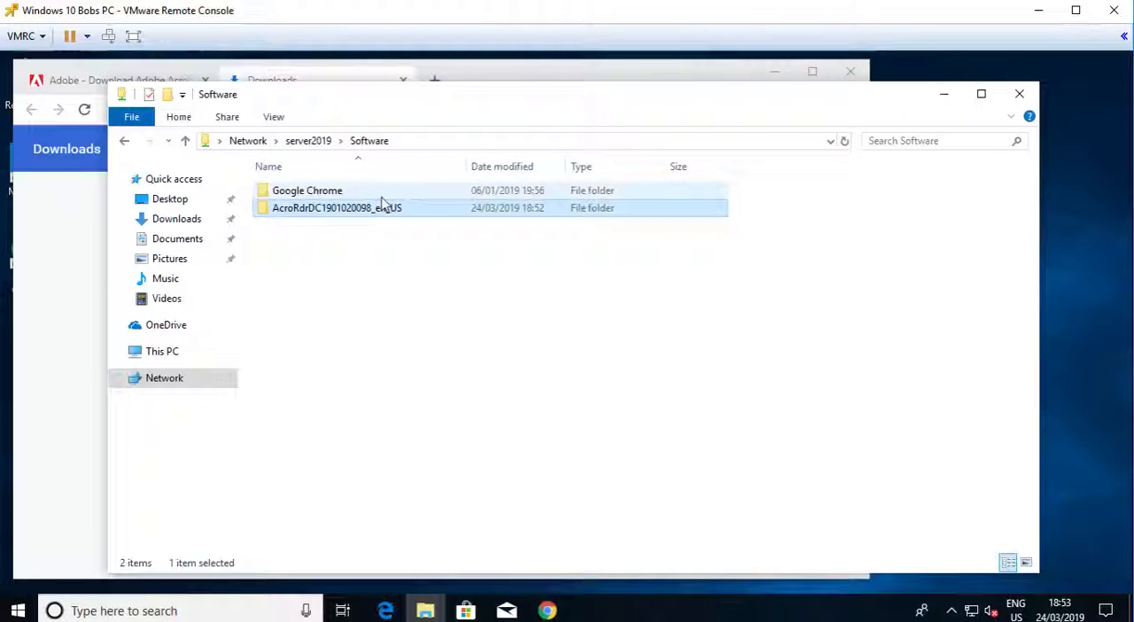
{"action": "left_click", "coordinate": [346, 230]}
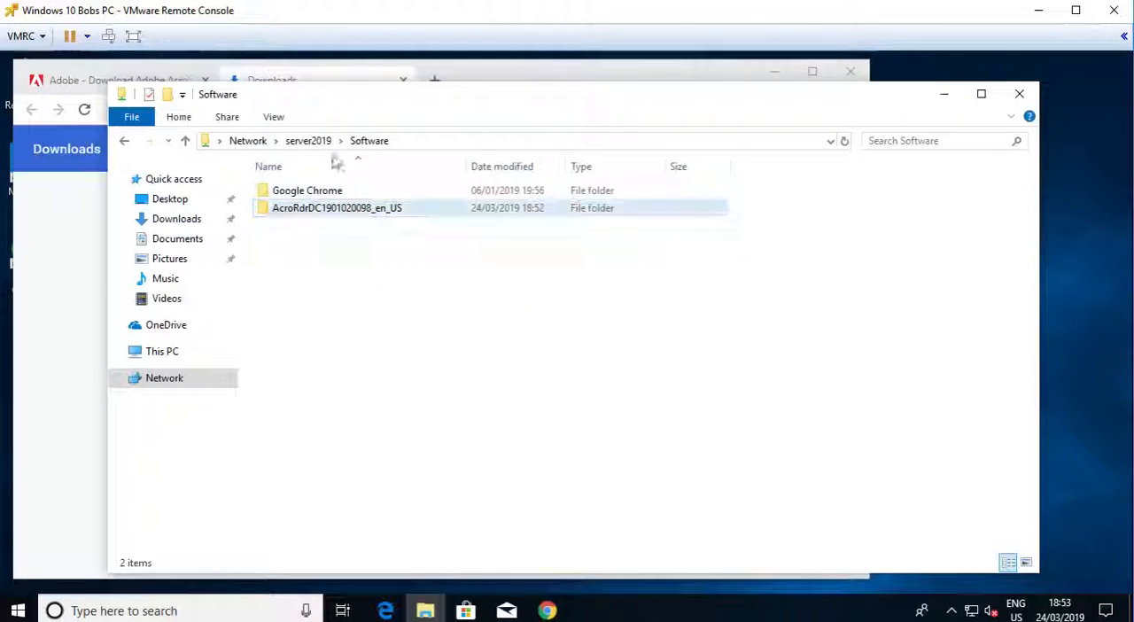
{"action": "left_click_drag", "start_coordinate": [1039, 573], "coordinate": [1051, 571]}
{"action": "left_click_drag", "start_coordinate": [335, 97], "coordinate": [436, 91]}
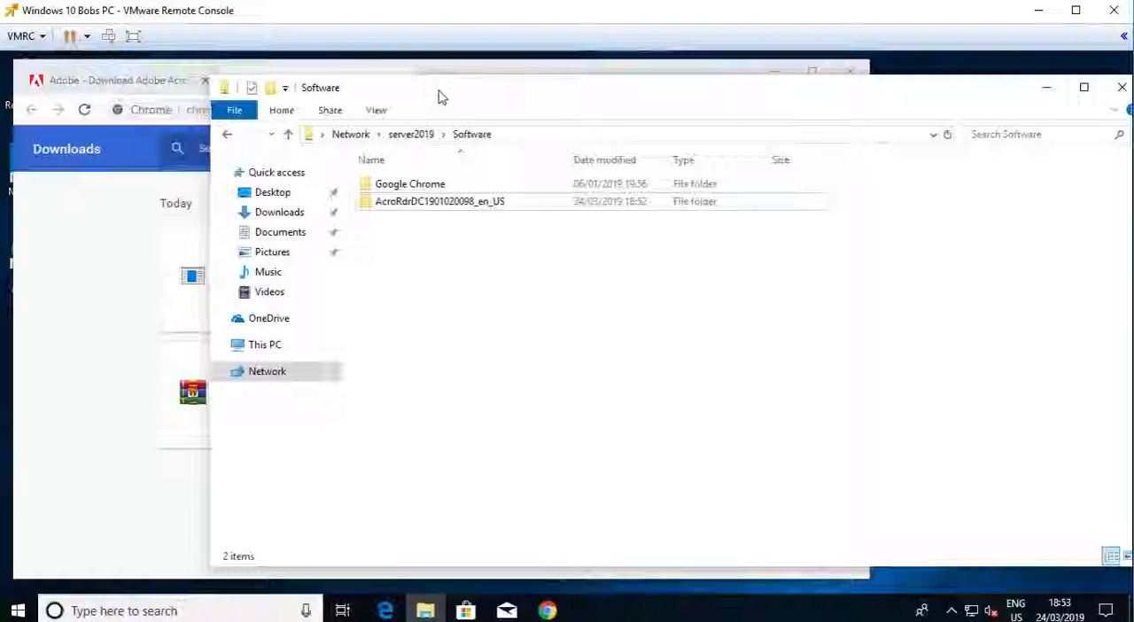
{"action": "double_click", "coordinate": [411, 203]}
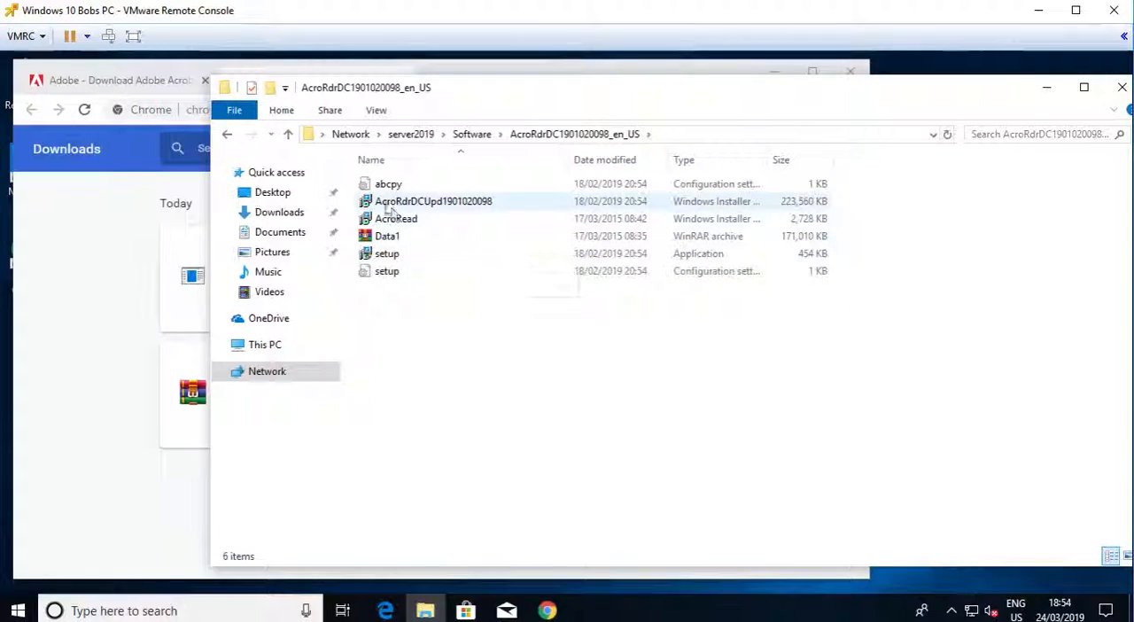
- Close the file explorer window and both open Chrome tabs
{"action": "double_click", "coordinate": [228, 87]}
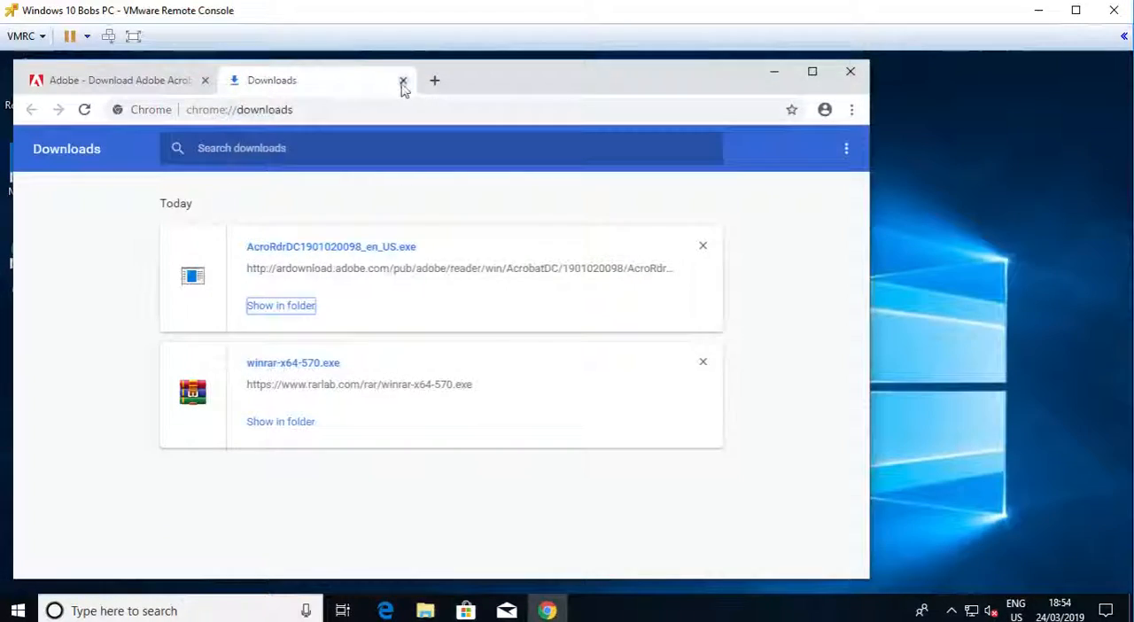
{"action": "left_click", "coordinate": [403, 80]}
{"action": "left_click", "coordinate": [205, 80]}
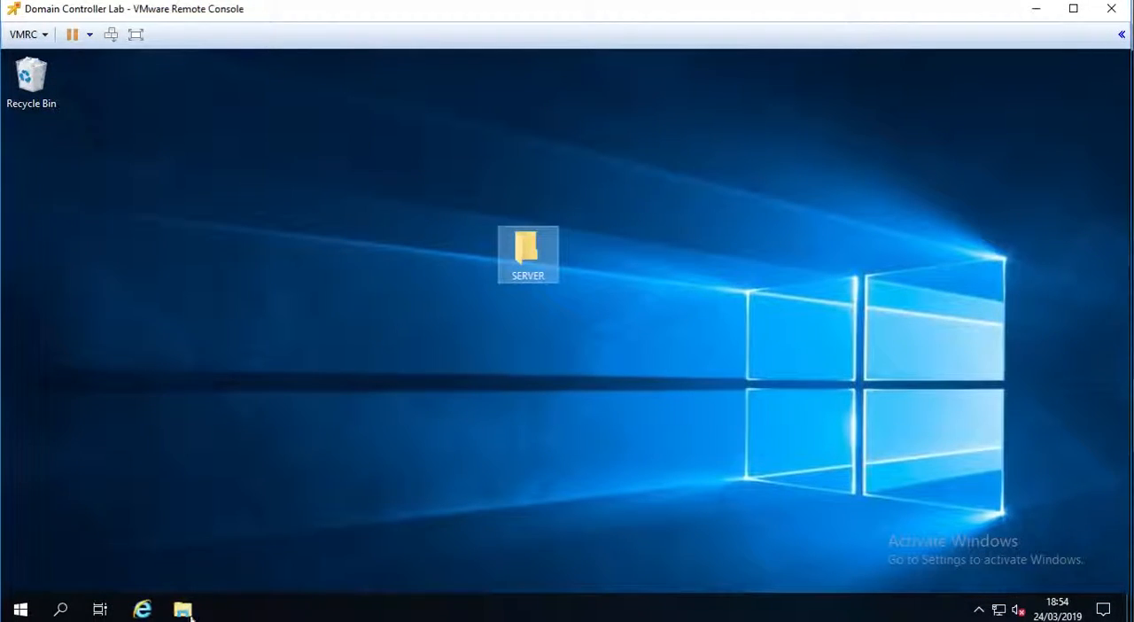
- Open Group Policy Management on the Domain Controller Lab machine and expand the Company Computers organizational unit
{"action": "left_click", "coordinate": [21, 609]}
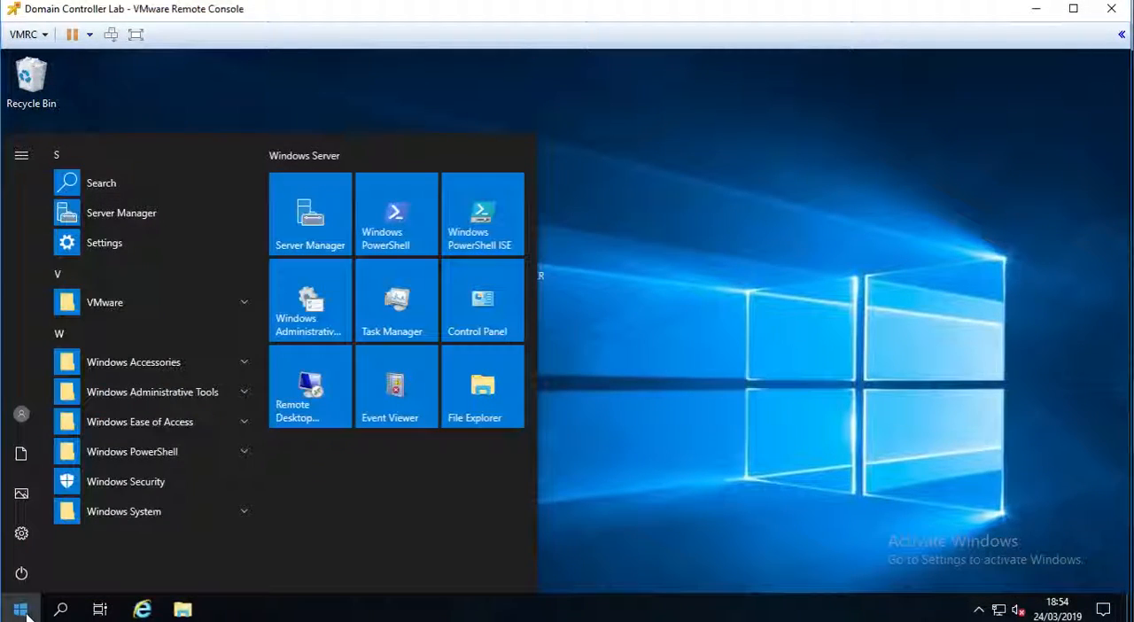
{"action": "type", "text": "group"}
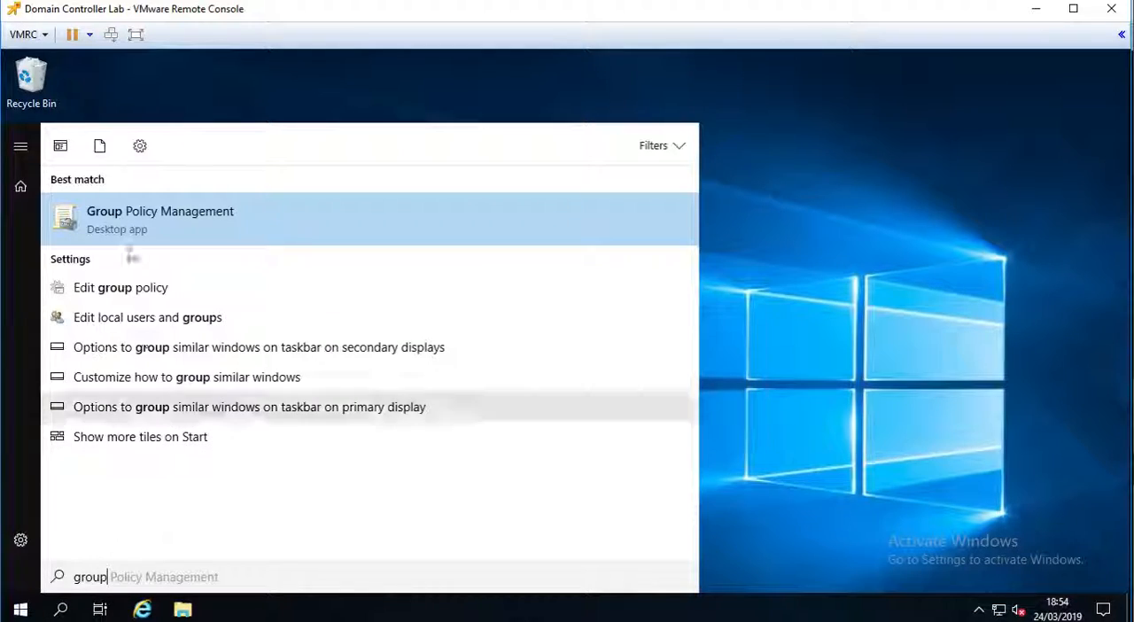
{"action": "left_click", "coordinate": [177, 221]}
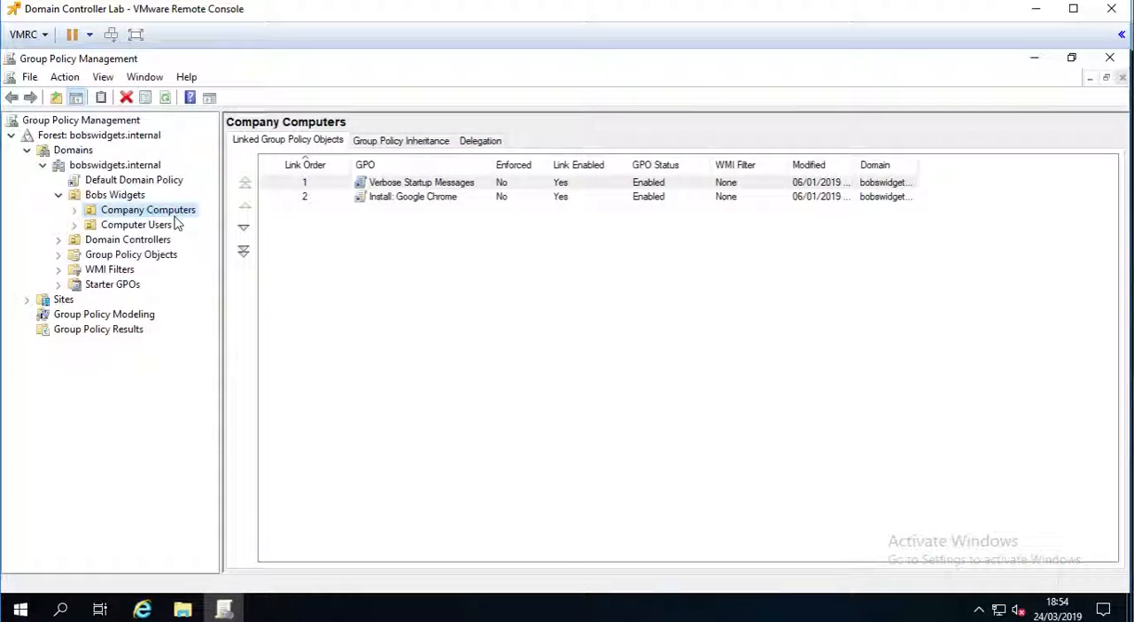
{"action": "left_click", "coordinate": [75, 212]}
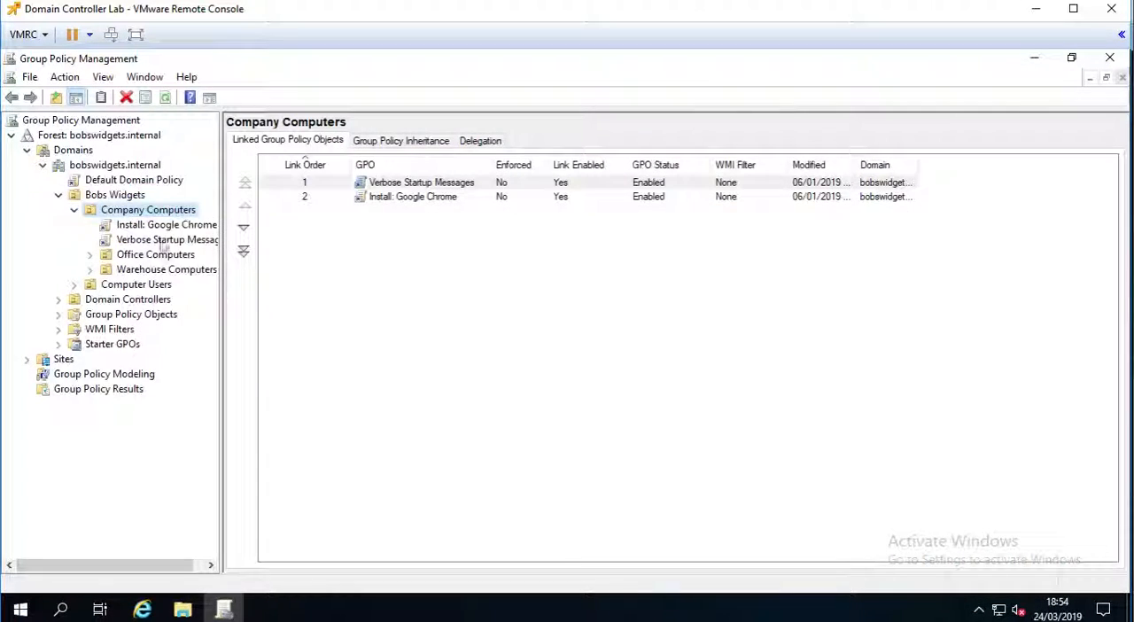
- Create a GPO named "Install: Adobe Reader" linked to the Company Computers organizational unit
{"action": "right_click", "coordinate": [151, 211]}
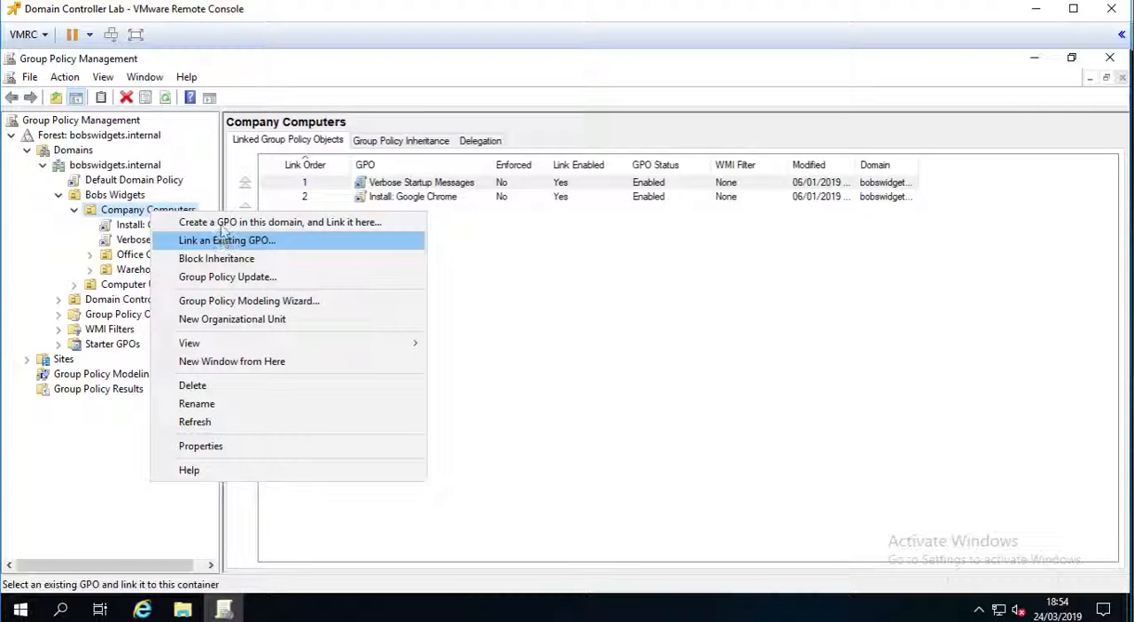
{"action": "left_click", "coordinate": [276, 227]}
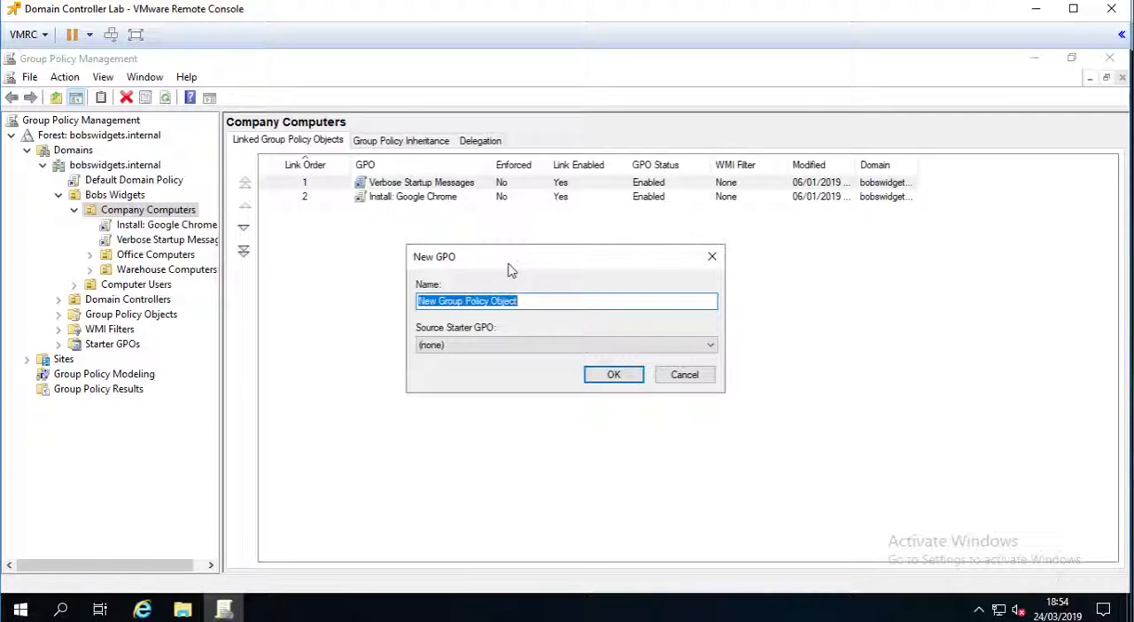
{"action": "type", "text": "Install:"}
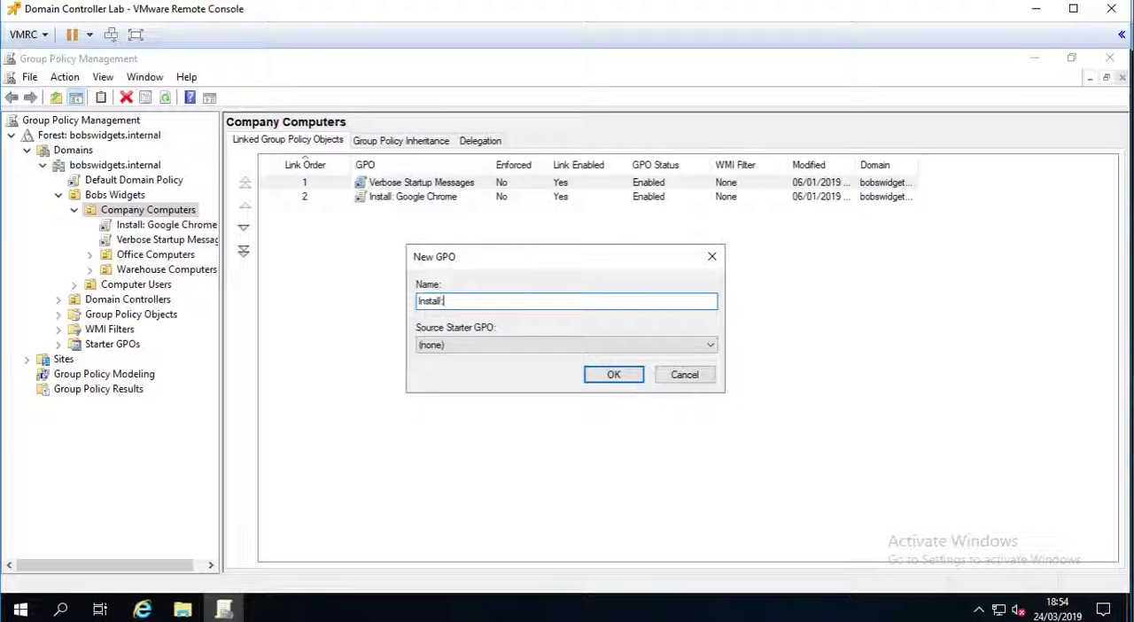
{"action": "type", "text": " Adobe Reader"}
{"action": "key", "text": "Return"}
- Open the "Install: Adobe Reader" GPO for editing and go to Software installation under the Computer Configuration policies
{"action": "left_click", "coordinate": [162, 225]}
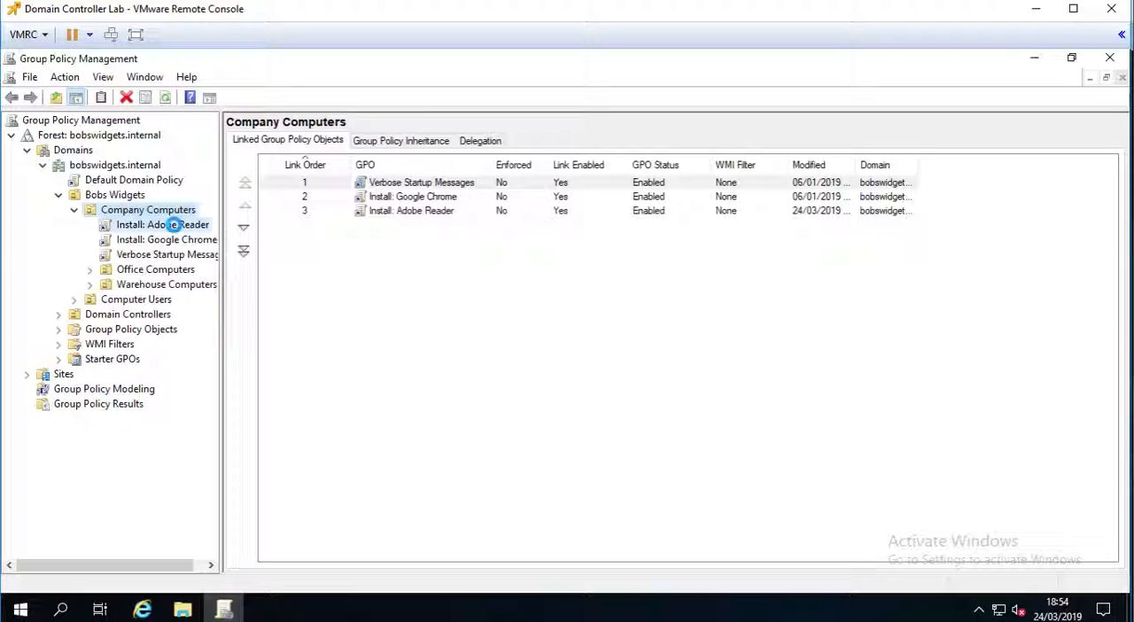
{"action": "right_click", "coordinate": [173, 227]}
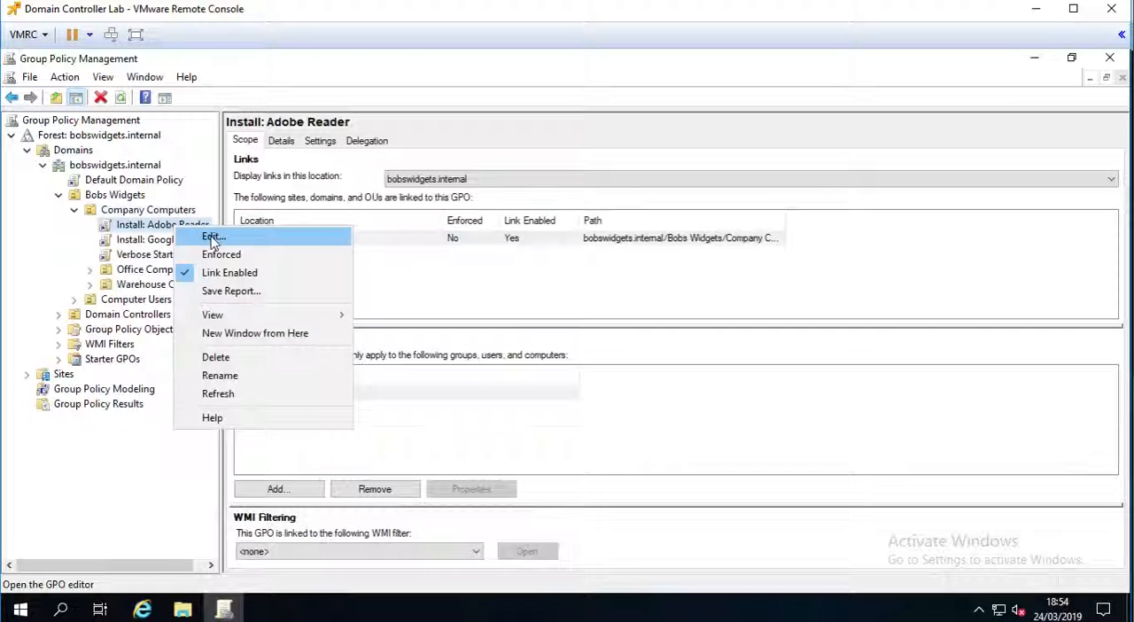
{"action": "left_click", "coordinate": [213, 237]}
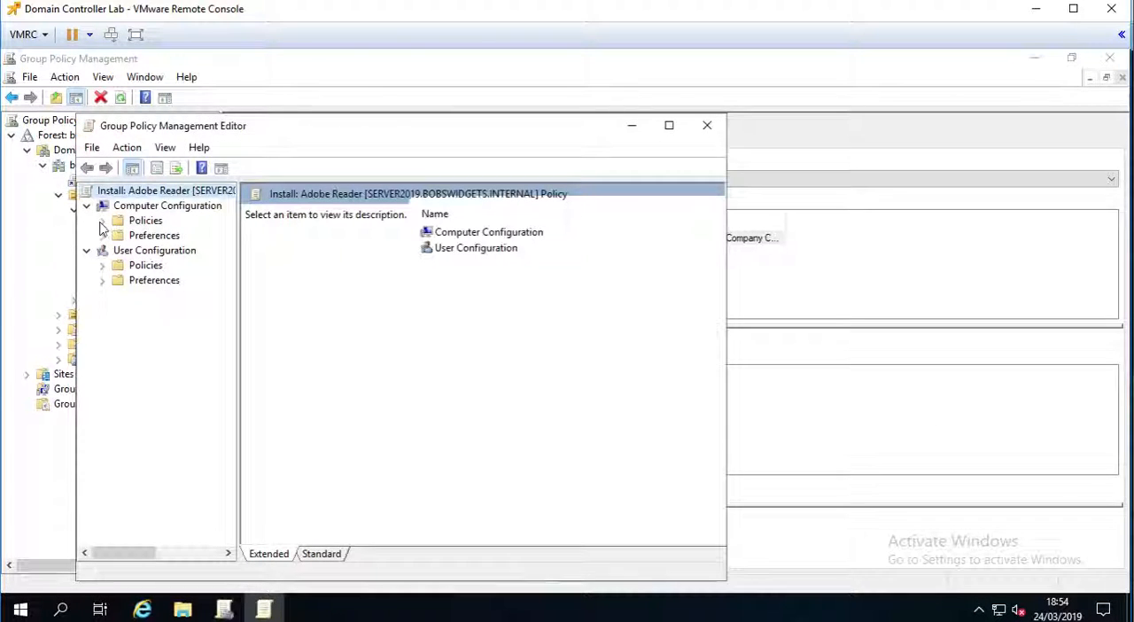
{"action": "left_click", "coordinate": [102, 221]}
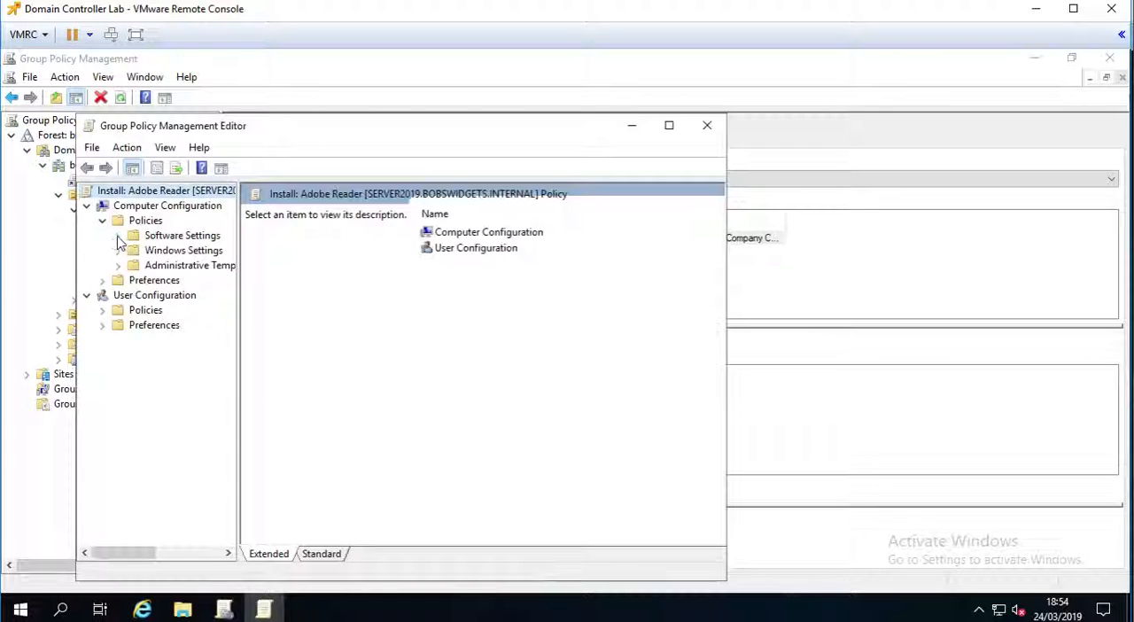
{"action": "left_click", "coordinate": [118, 235]}
{"action": "left_click", "coordinate": [207, 253]}
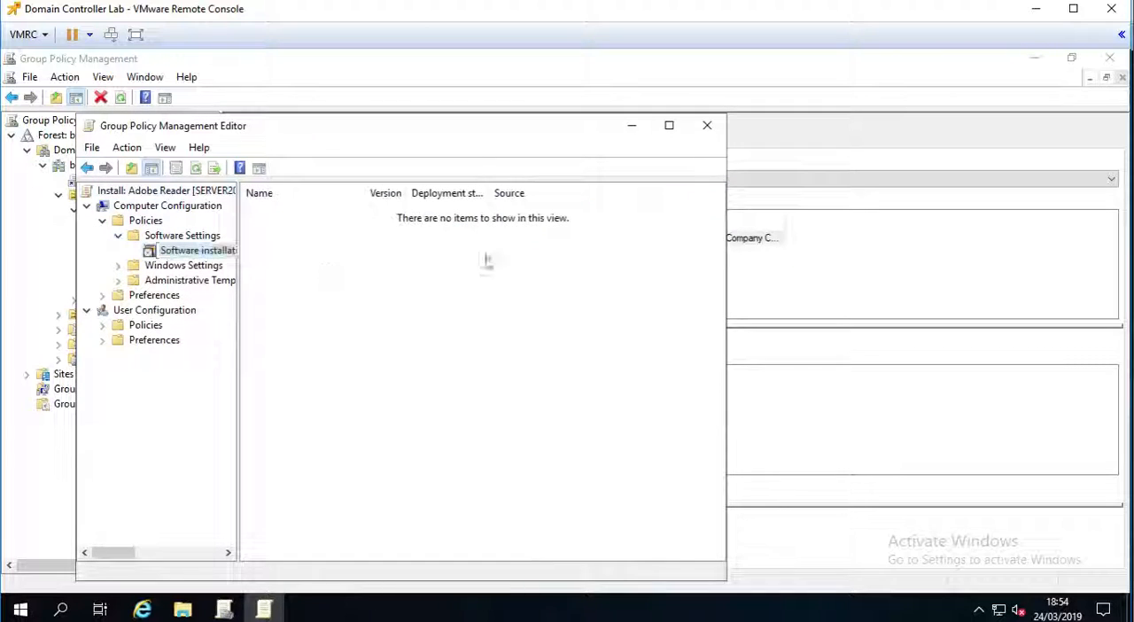
- Start adding a new software installation package to the policy
{"action": "right_click", "coordinate": [382, 252]}
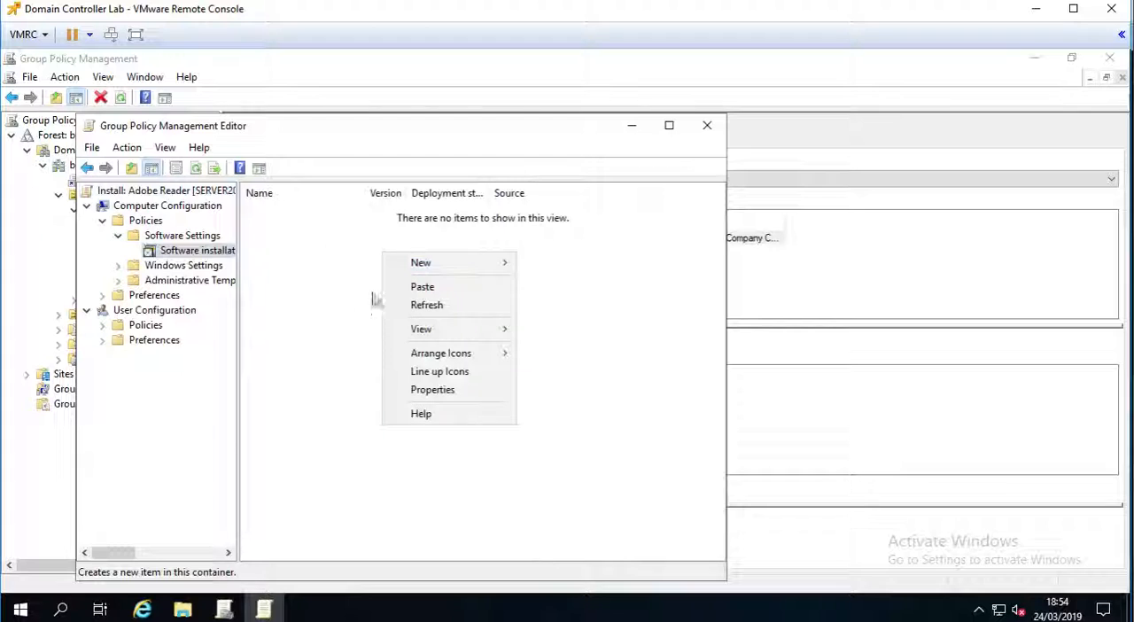
{"action": "mouse_move", "coordinate": [478, 263]}
{"action": "left_click", "coordinate": [565, 266]}
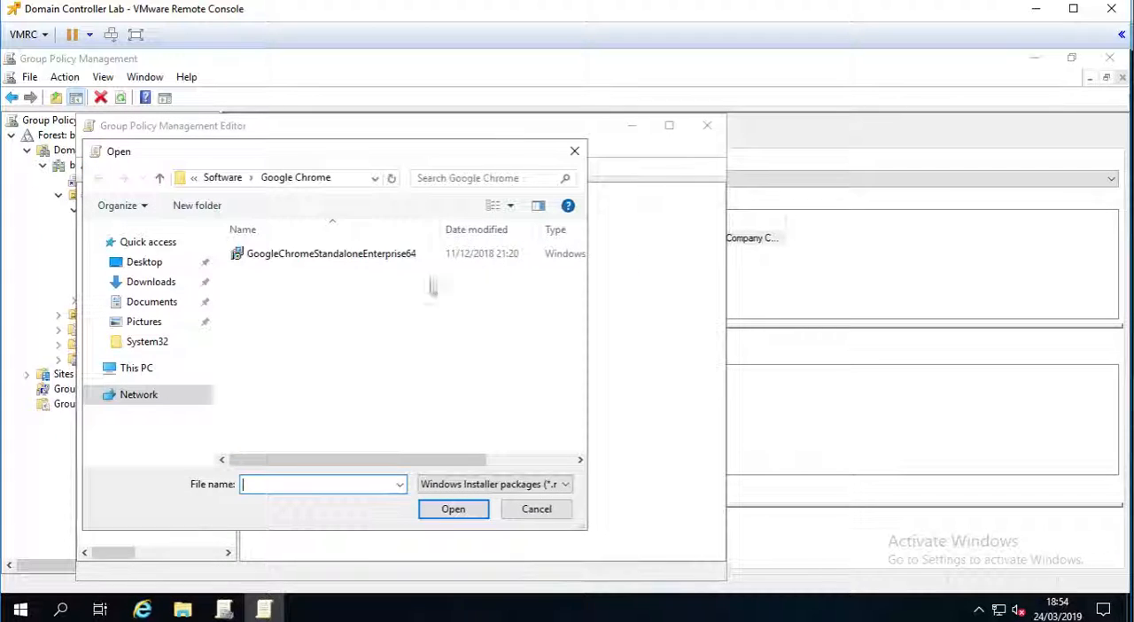
- Examine the \\server2019\Software network path for the package and compare it with the local Shares folder on drive C:
{"action": "left_click", "coordinate": [344, 177]}
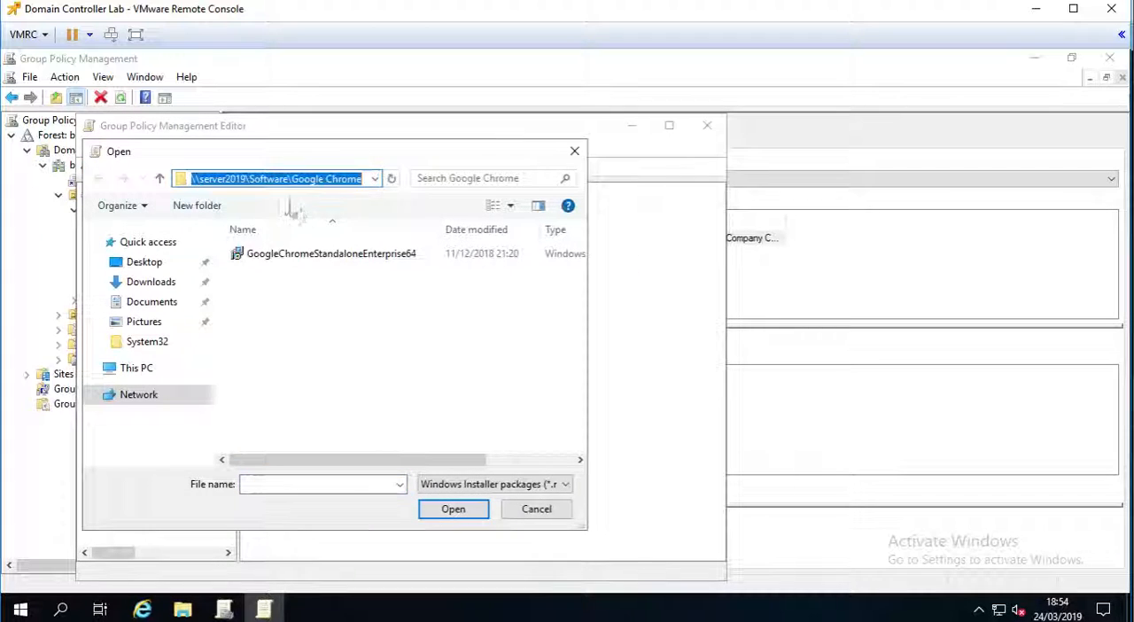
{"action": "left_click", "coordinate": [320, 328]}
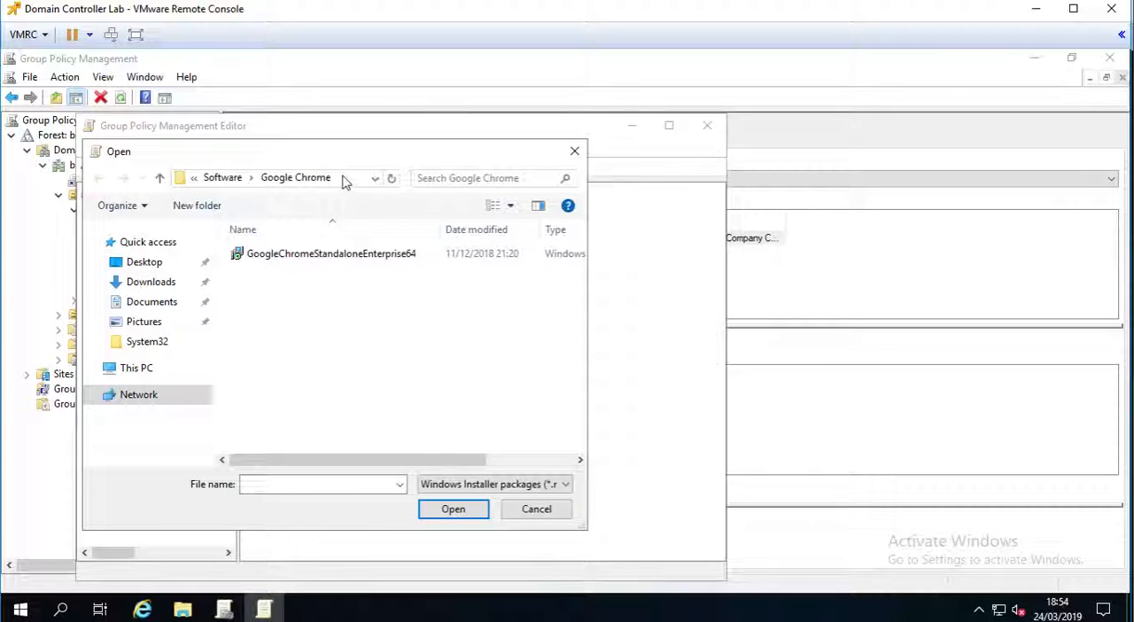
{"action": "left_click", "coordinate": [345, 179]}
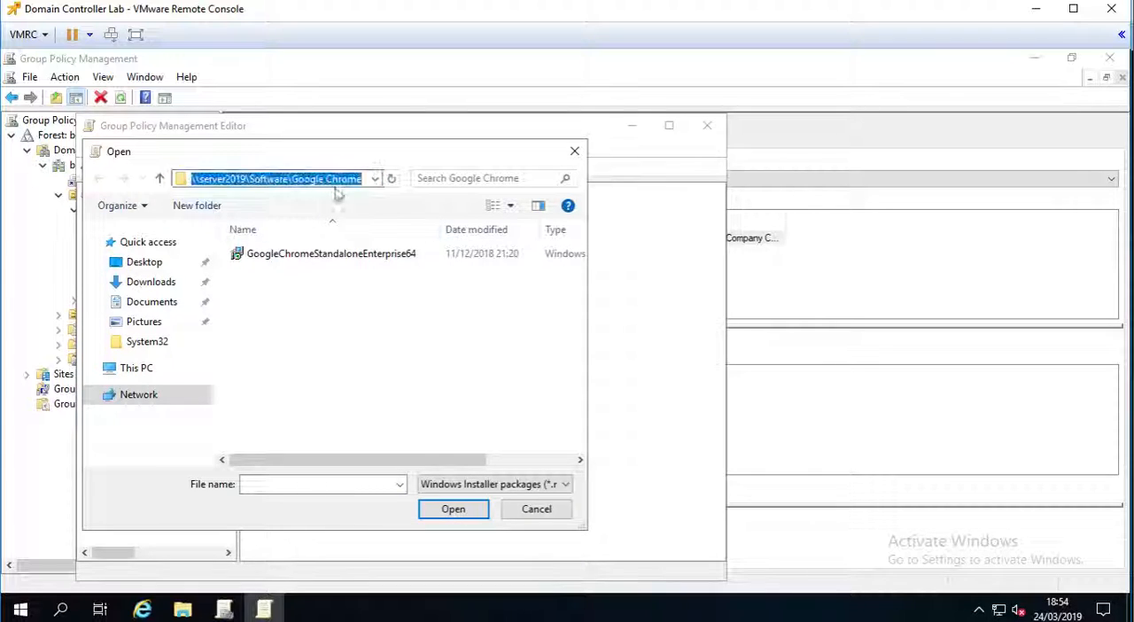
{"action": "key", "text": "Home"}
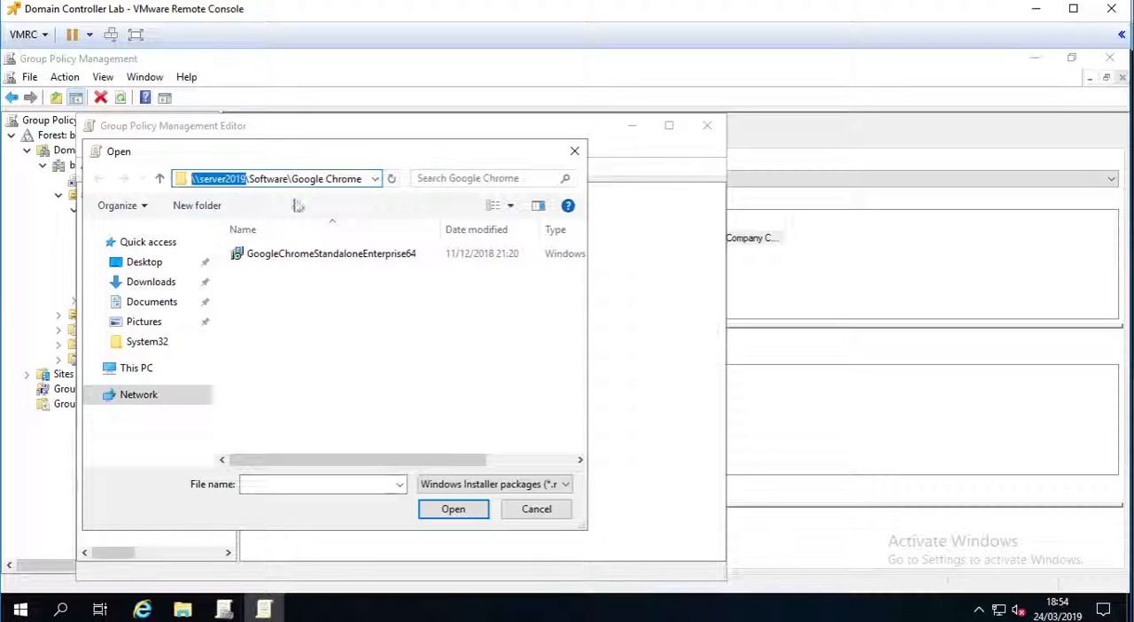
{"action": "left_click", "coordinate": [92, 369]}
{"action": "left_click", "coordinate": [98, 414]}
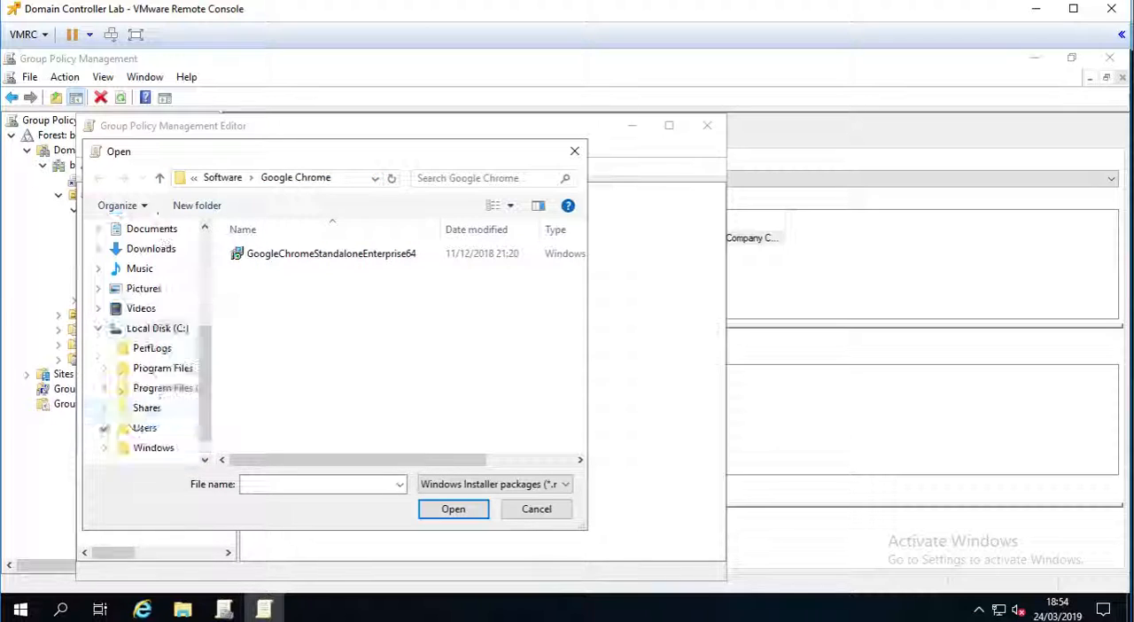
{"action": "left_click", "coordinate": [105, 409]}
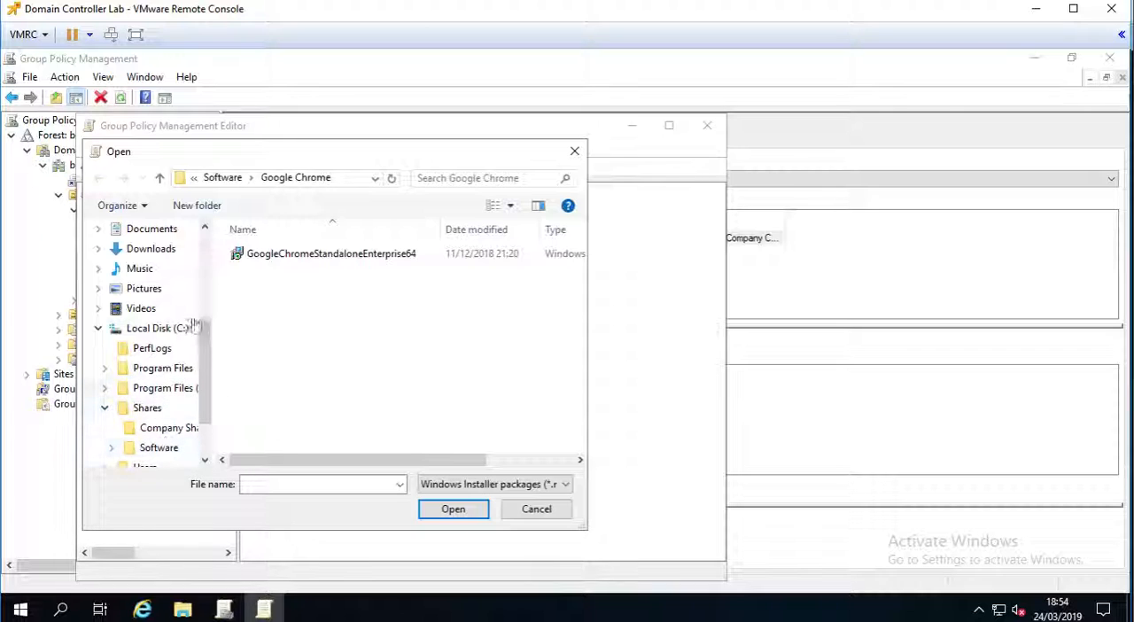
{"action": "left_click", "coordinate": [98, 329]}
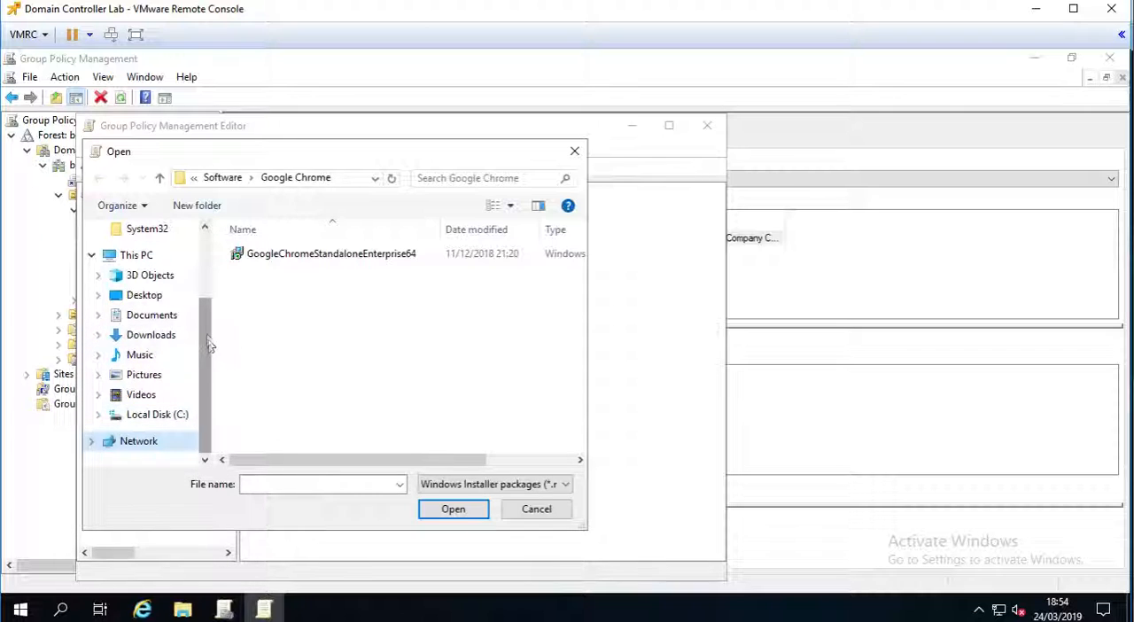
{"action": "scroll", "coordinate": [198, 270], "scroll_direction": "up", "scroll_amount": 2}
{"action": "scroll", "coordinate": [199, 270], "scroll_direction": "up", "scroll_amount": 1}
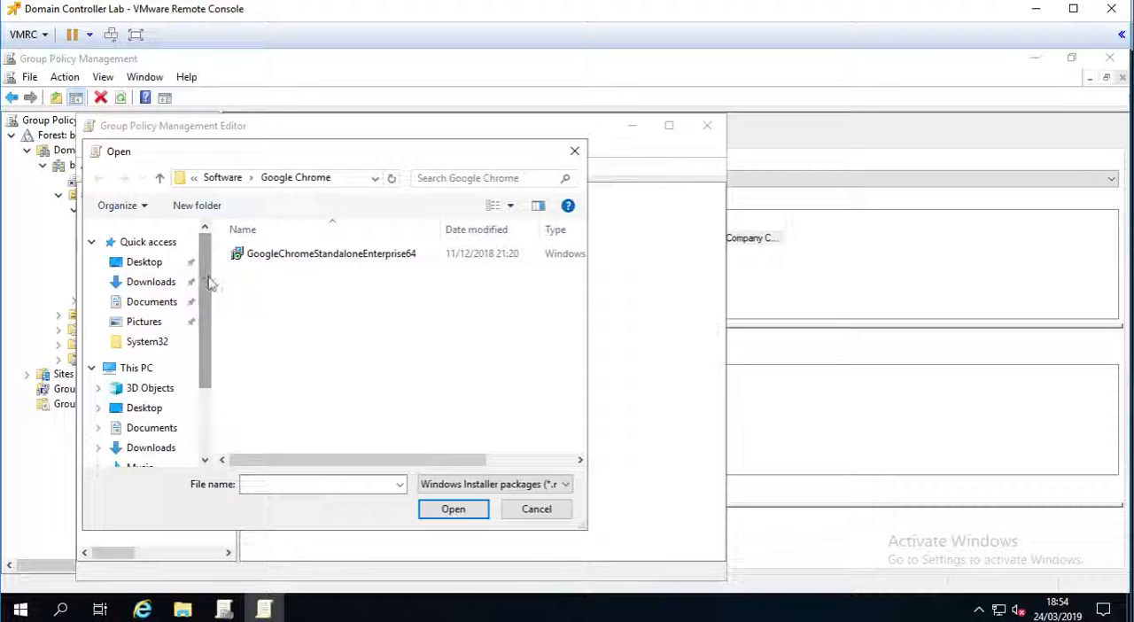
{"action": "left_click", "coordinate": [343, 183]}
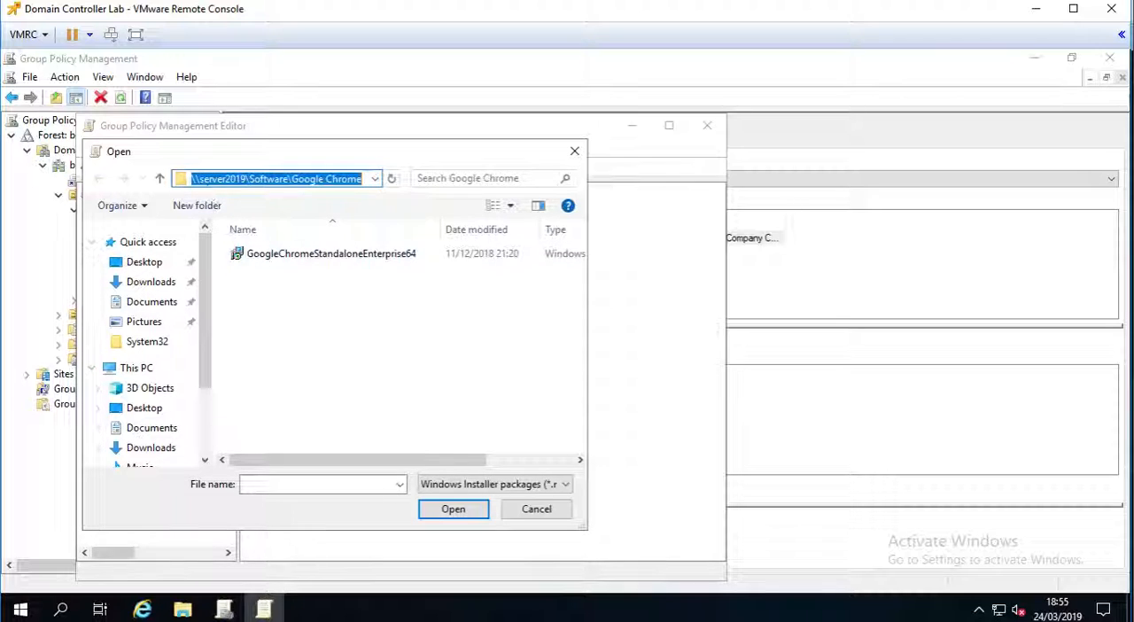
{"action": "left_click_drag", "start_coordinate": [247, 179], "coordinate": [177, 186]}
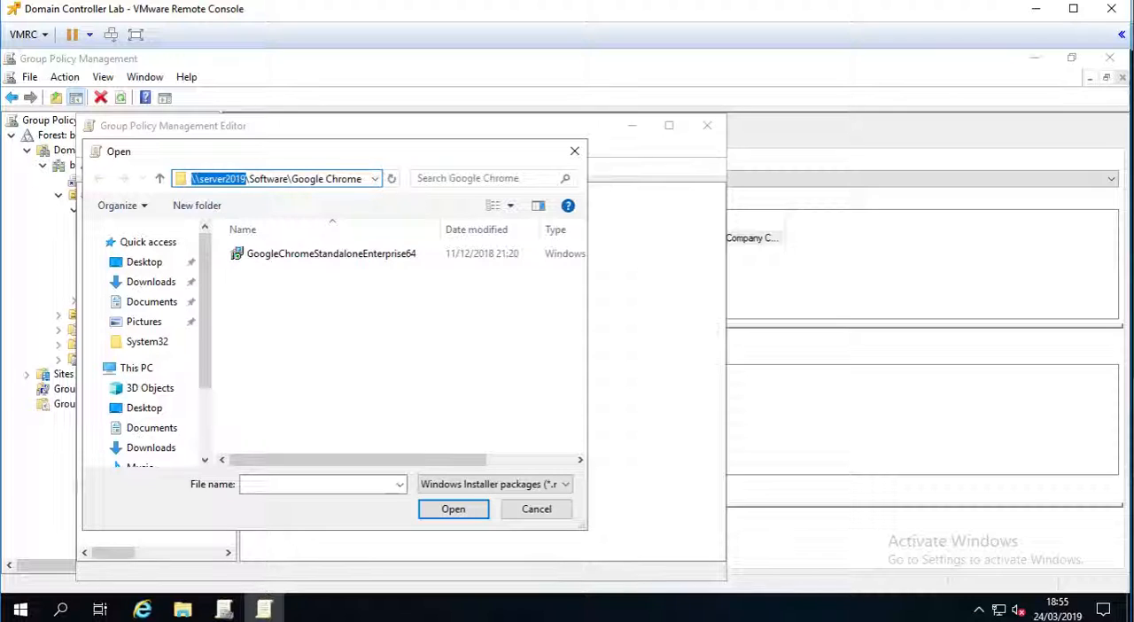
{"action": "left_click_drag", "start_coordinate": [280, 179], "coordinate": [264, 179]}
{"action": "left_click", "coordinate": [324, 316]}
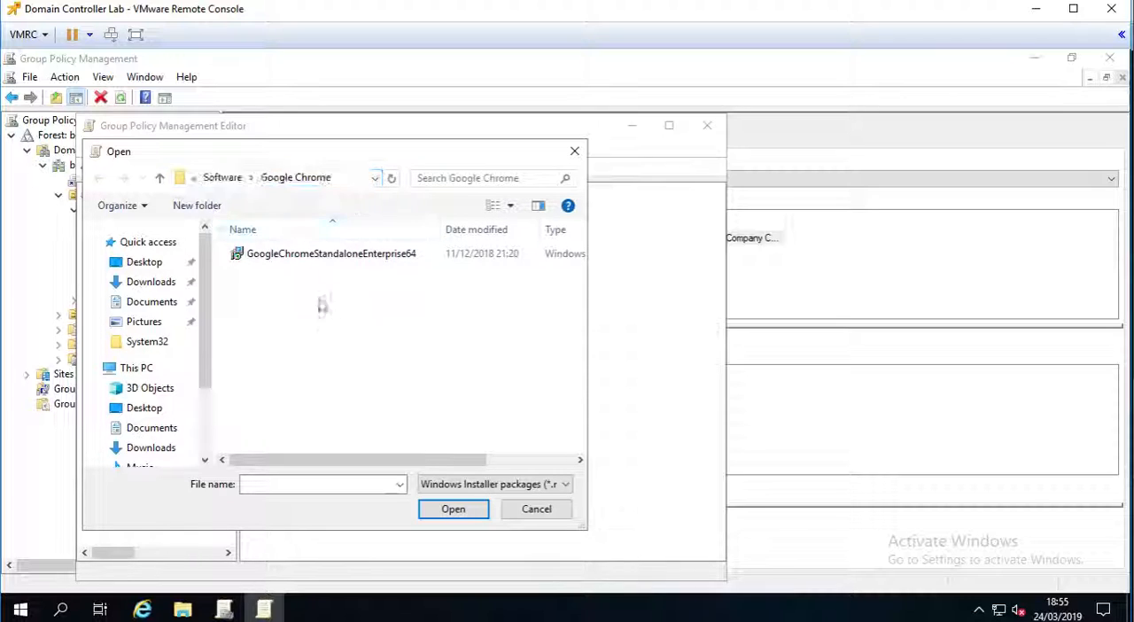
{"action": "left_click", "coordinate": [223, 179]}
{"action": "left_click", "coordinate": [276, 255]}
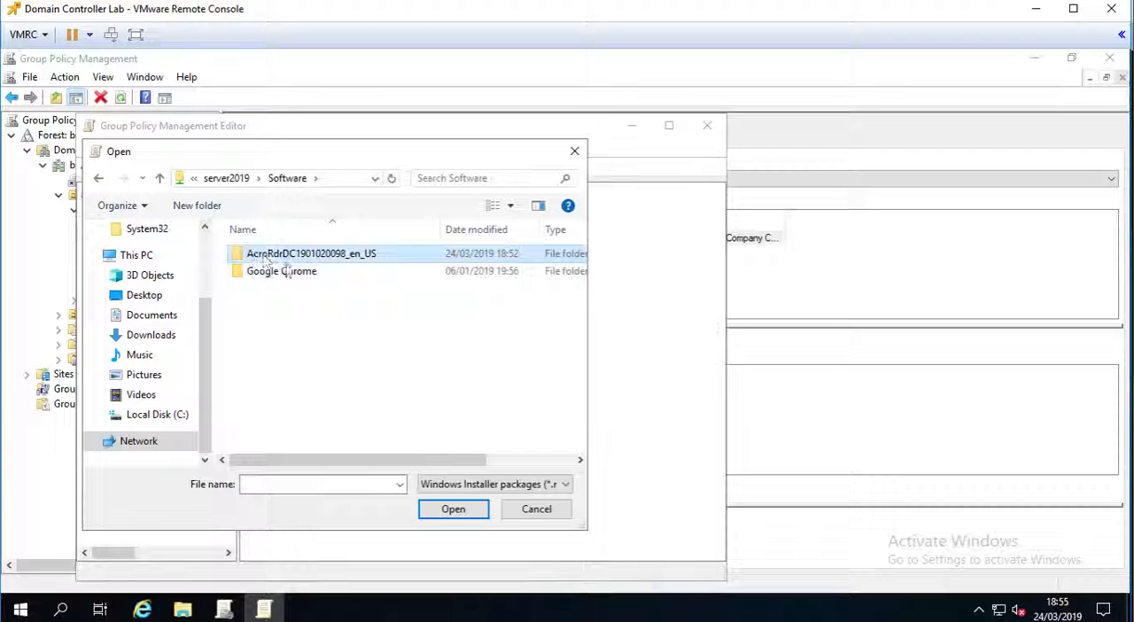
{"action": "double_click", "coordinate": [286, 255]}
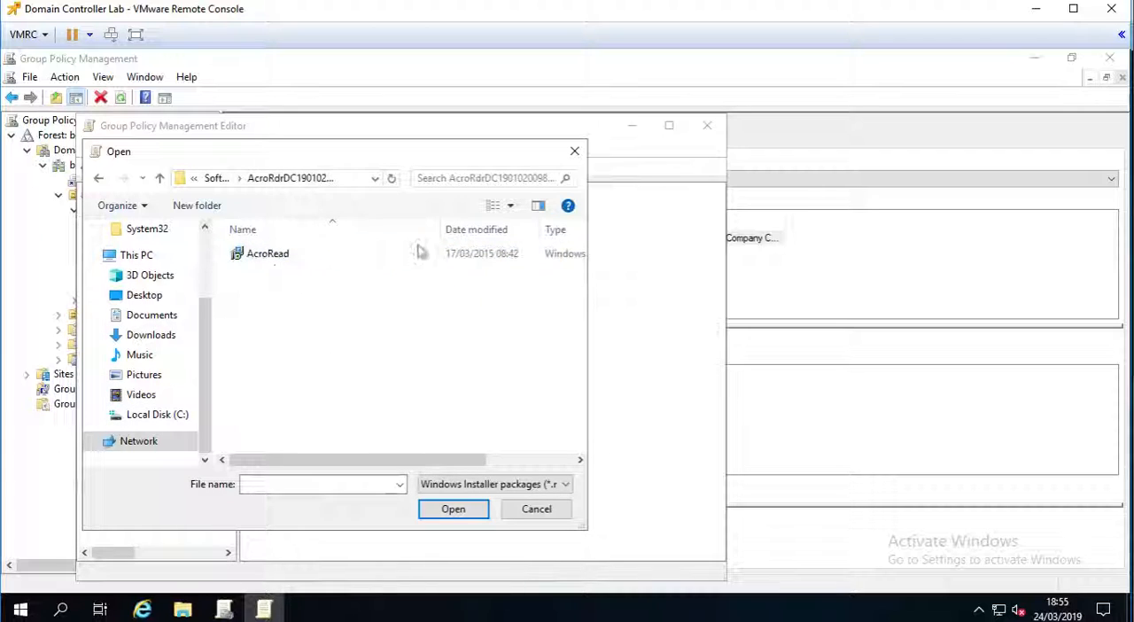
{"action": "left_click_drag", "start_coordinate": [585, 529], "coordinate": [728, 563]}
{"action": "left_click", "coordinate": [267, 257]}
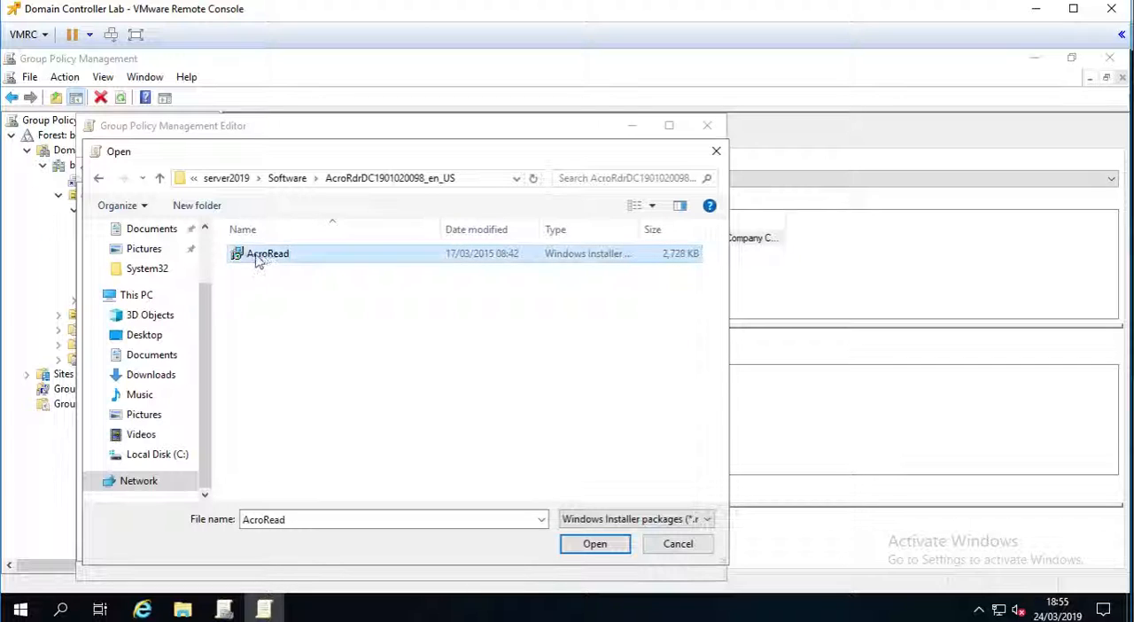
{"action": "left_click", "coordinate": [591, 544]}
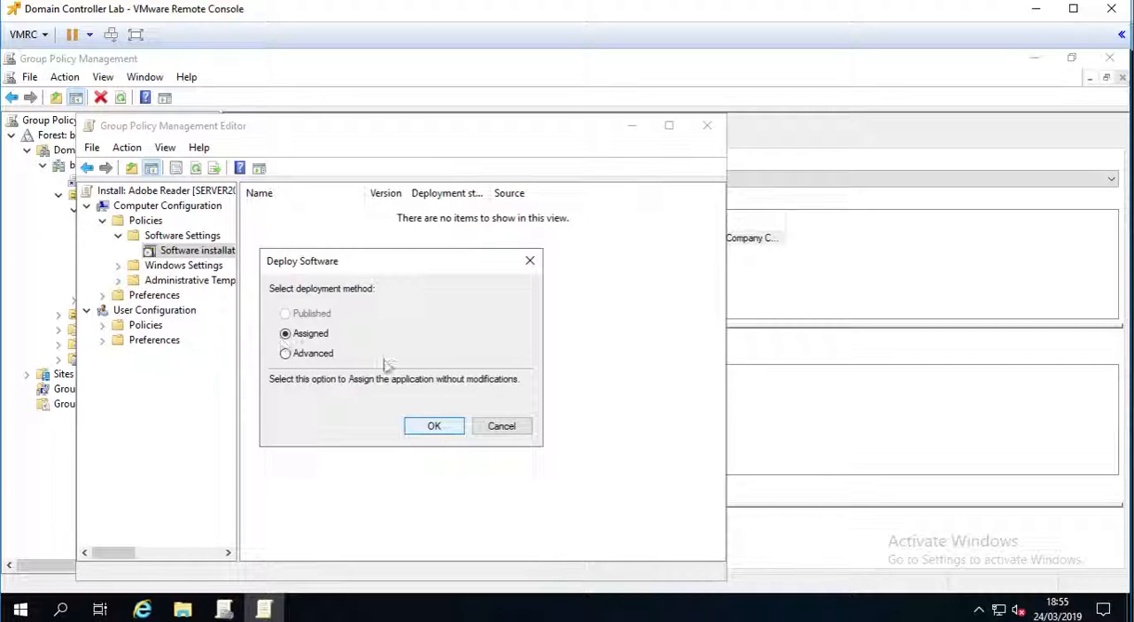
{"action": "left_click", "coordinate": [431, 426]}
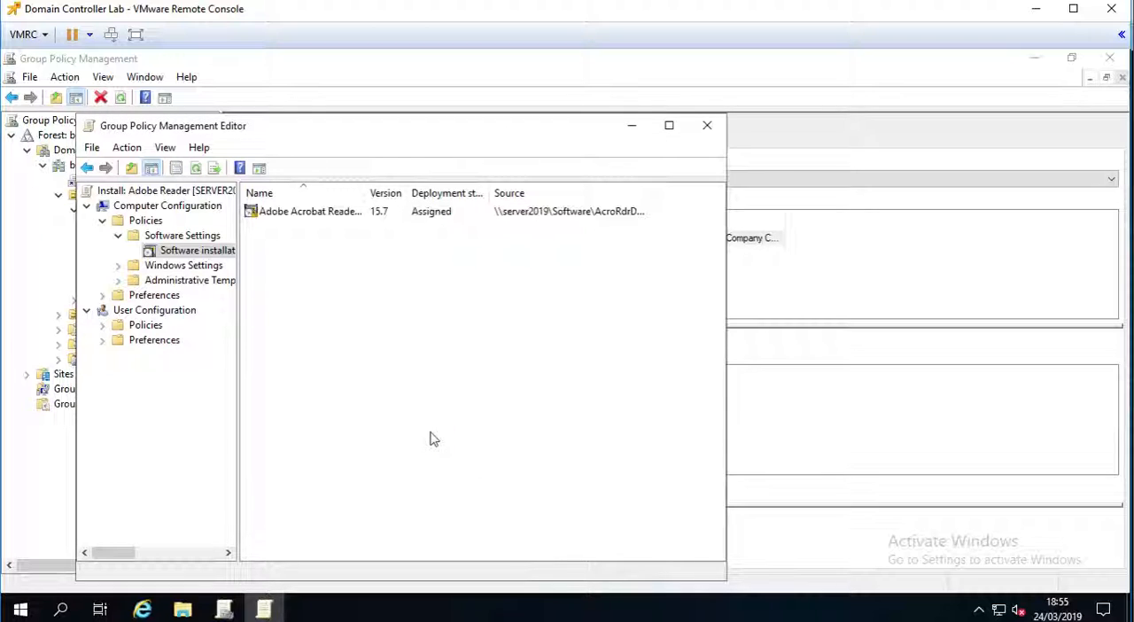
{"action": "left_click", "coordinate": [707, 125]}
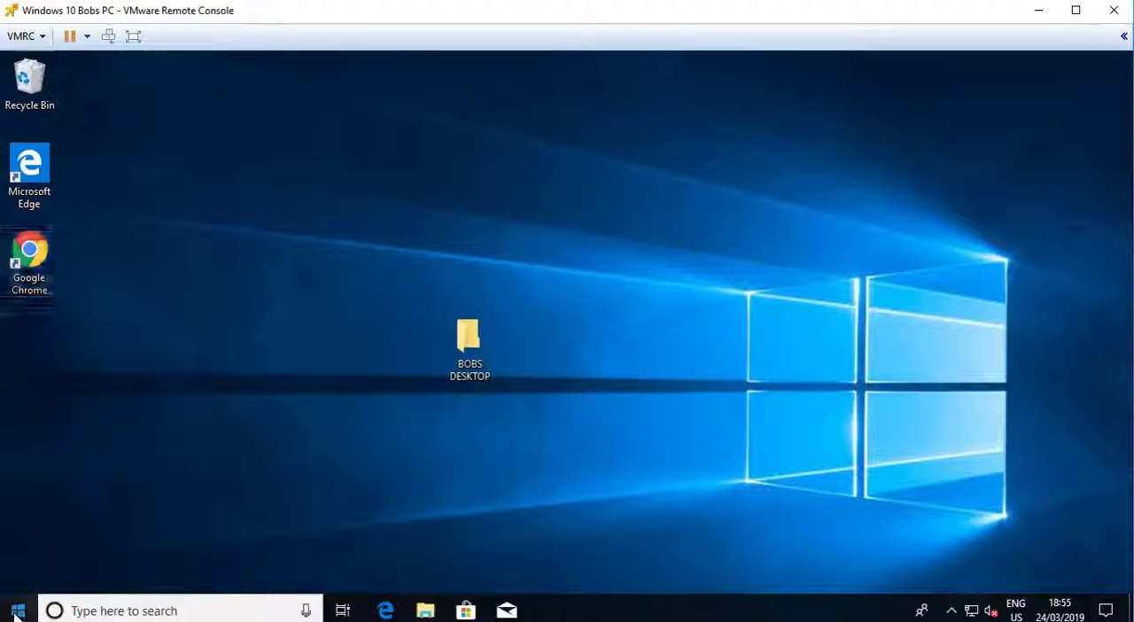
- Update and restart both Windows 10 client machines from their signed-in desktops
{"action": "left_click", "coordinate": [18, 610]}
{"action": "left_click", "coordinate": [19, 574]}
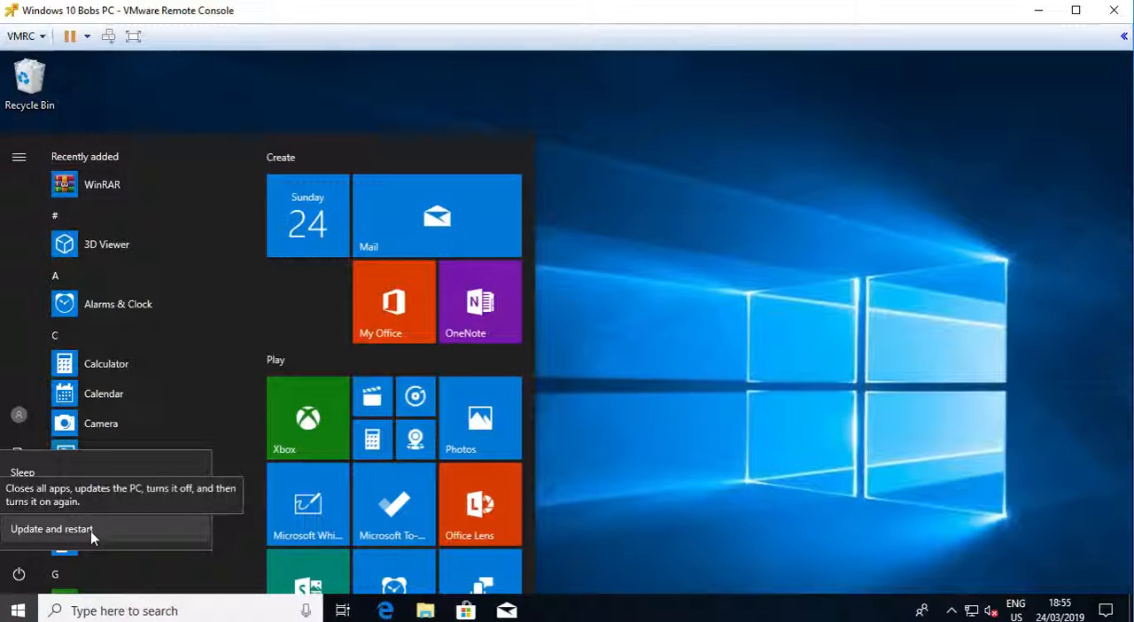
{"action": "left_click", "coordinate": [90, 531]}
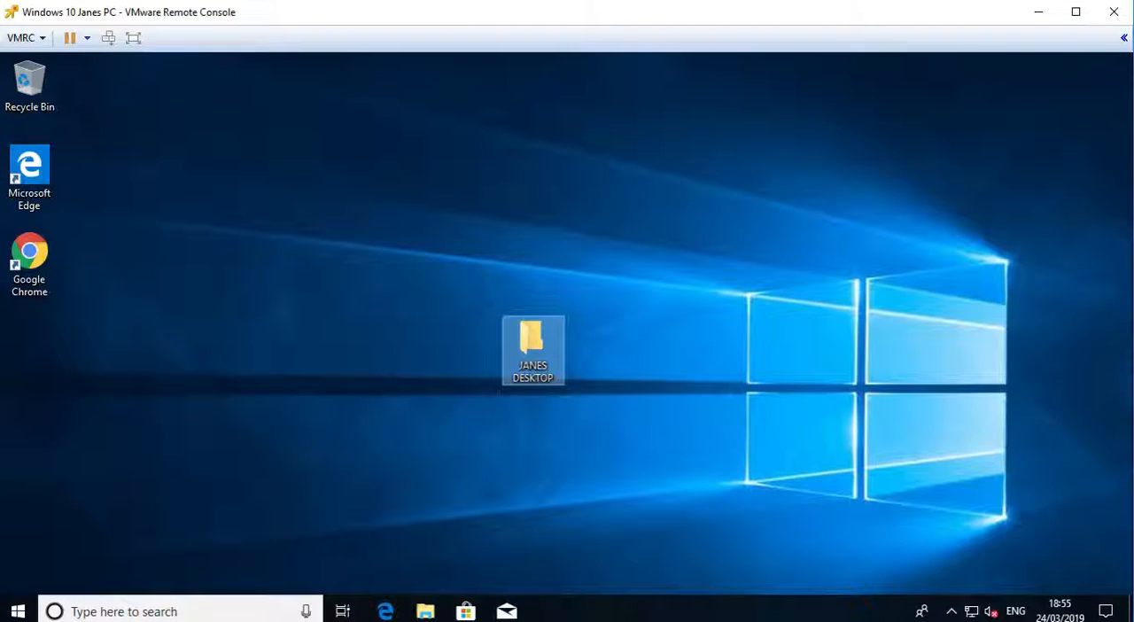
{"action": "left_click", "coordinate": [18, 610]}
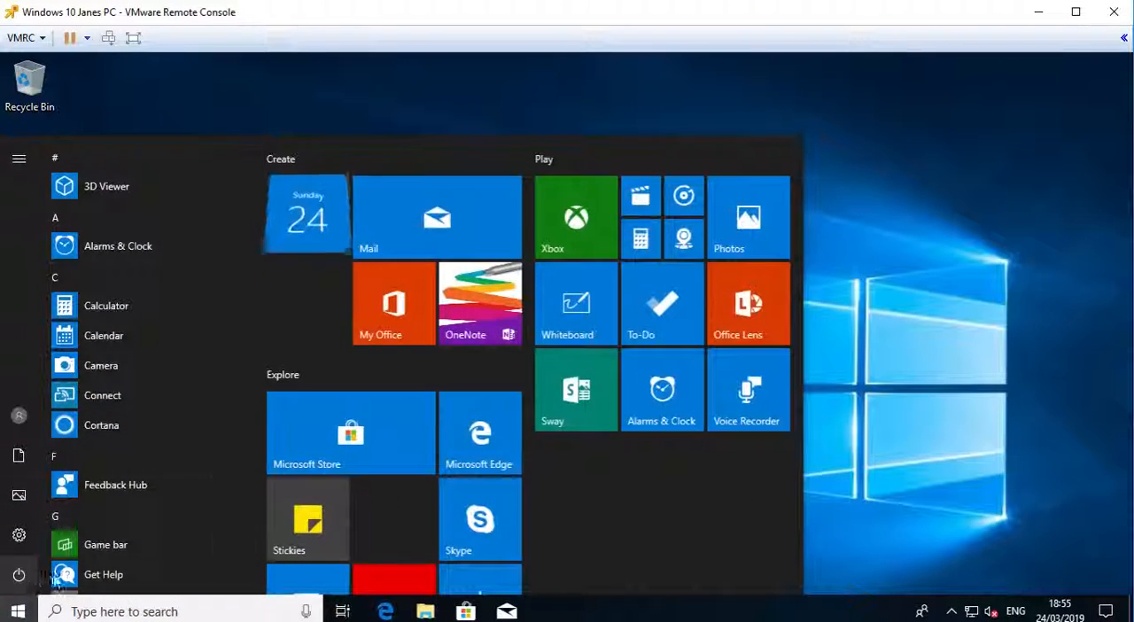
{"action": "left_click", "coordinate": [19, 574]}
{"action": "left_click", "coordinate": [80, 537]}
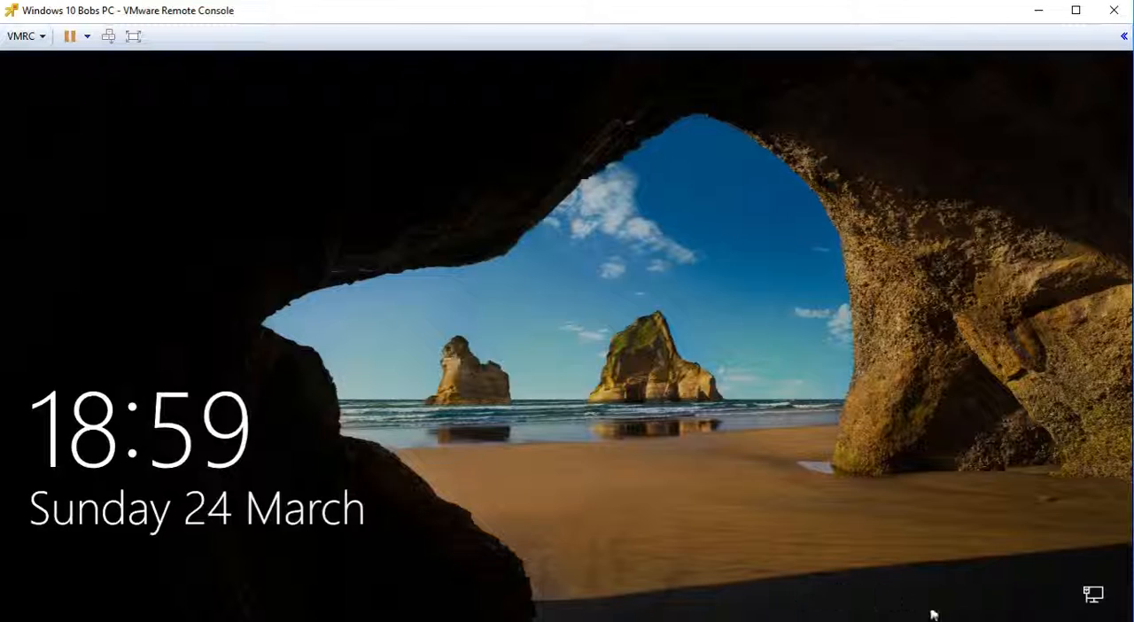
- Update and restart both Windows 10 client machines once more from their sign-in screens
{"action": "left_click", "coordinate": [1018, 568]}
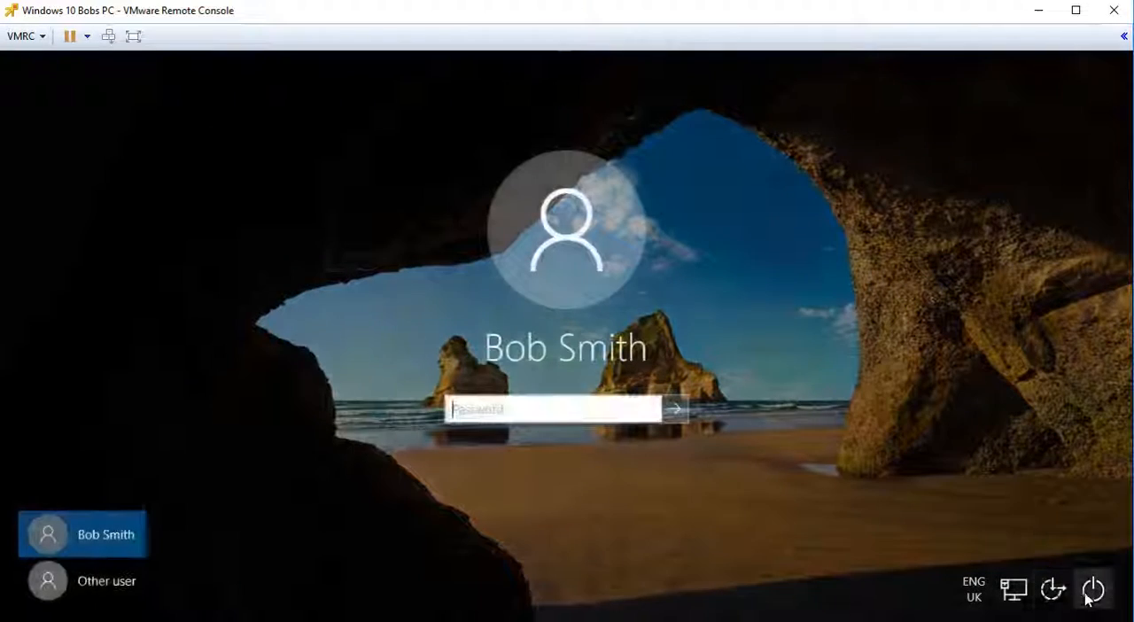
{"action": "left_click", "coordinate": [1090, 593]}
{"action": "left_click", "coordinate": [1055, 546]}
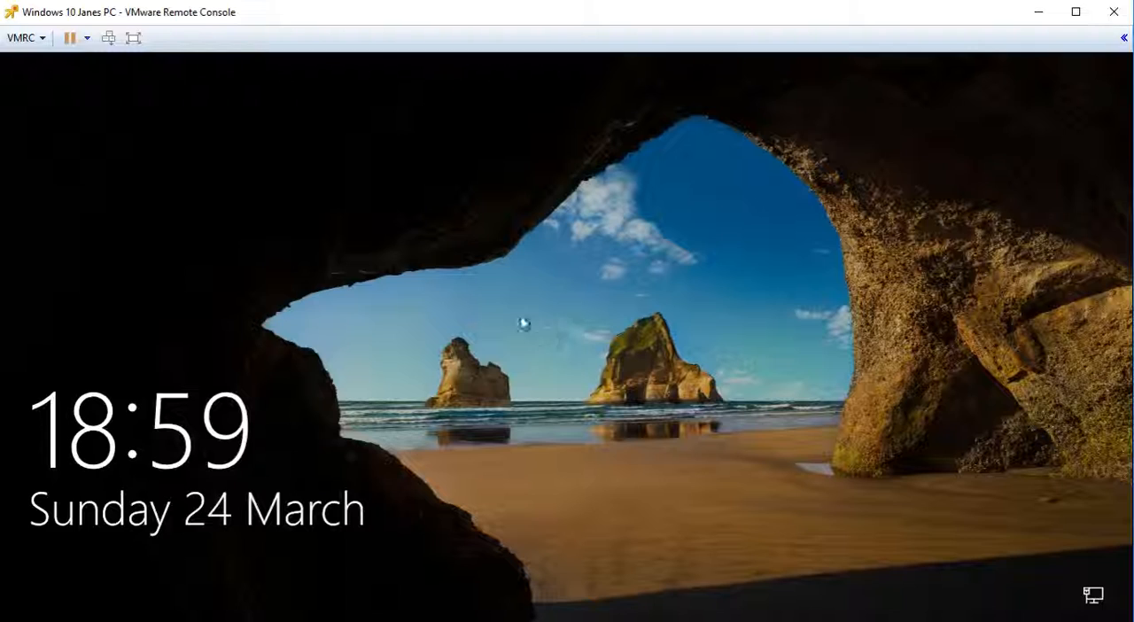
{"action": "left_click", "coordinate": [516, 313]}
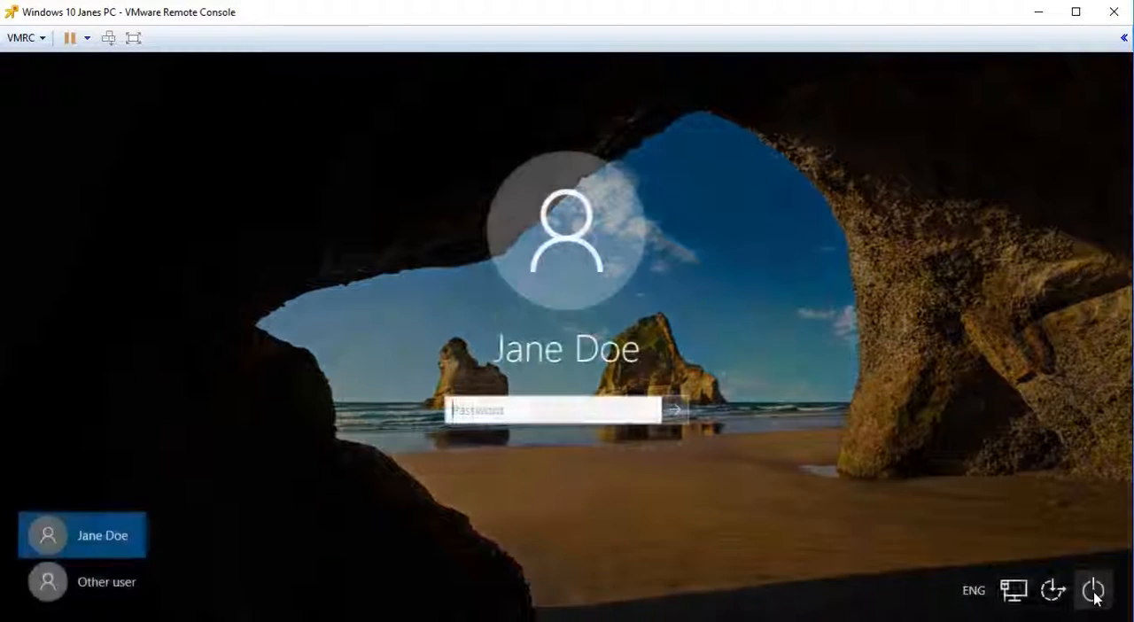
{"action": "left_click", "coordinate": [1093, 592]}
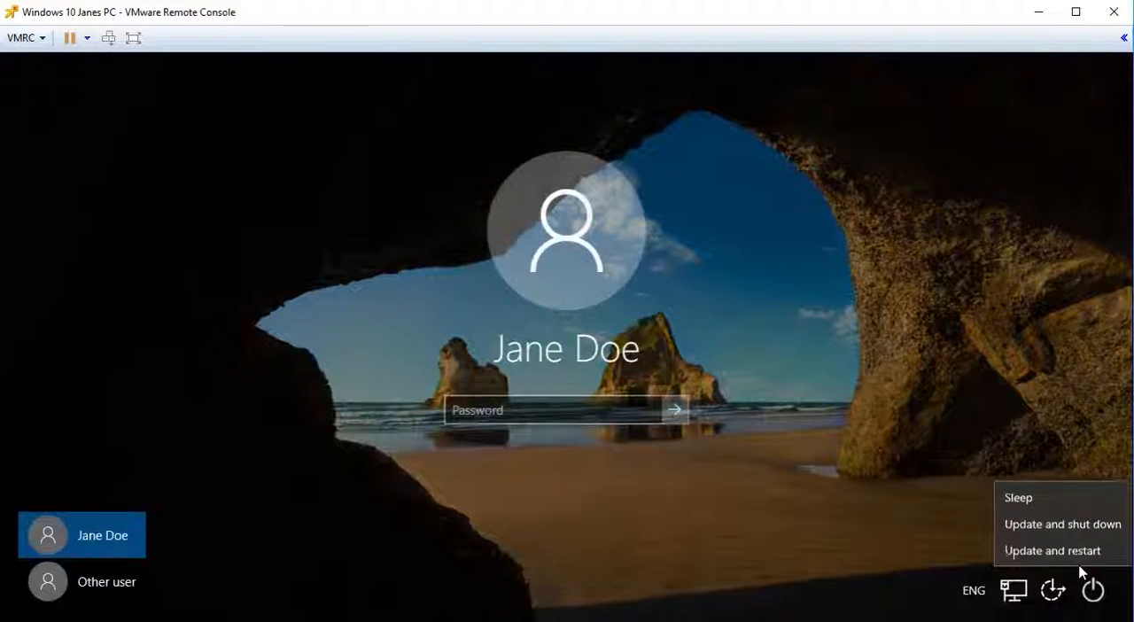
{"action": "left_click", "coordinate": [1047, 548]}
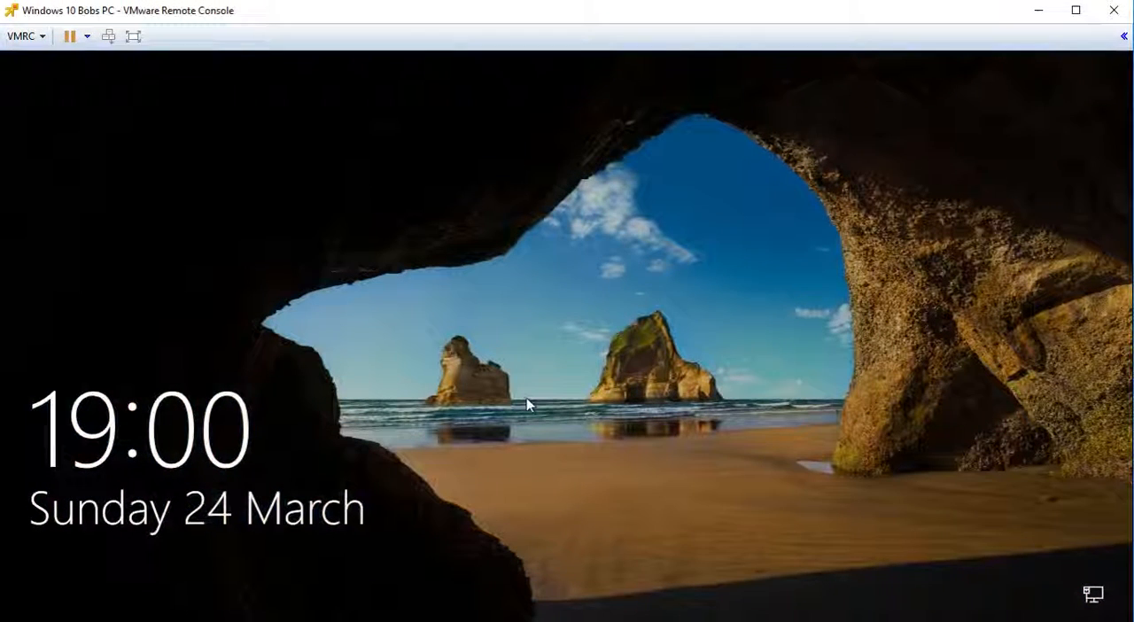
- Sign in to the first Windows 10 client machine with the account password
{"action": "left_click", "coordinate": [526, 404]}
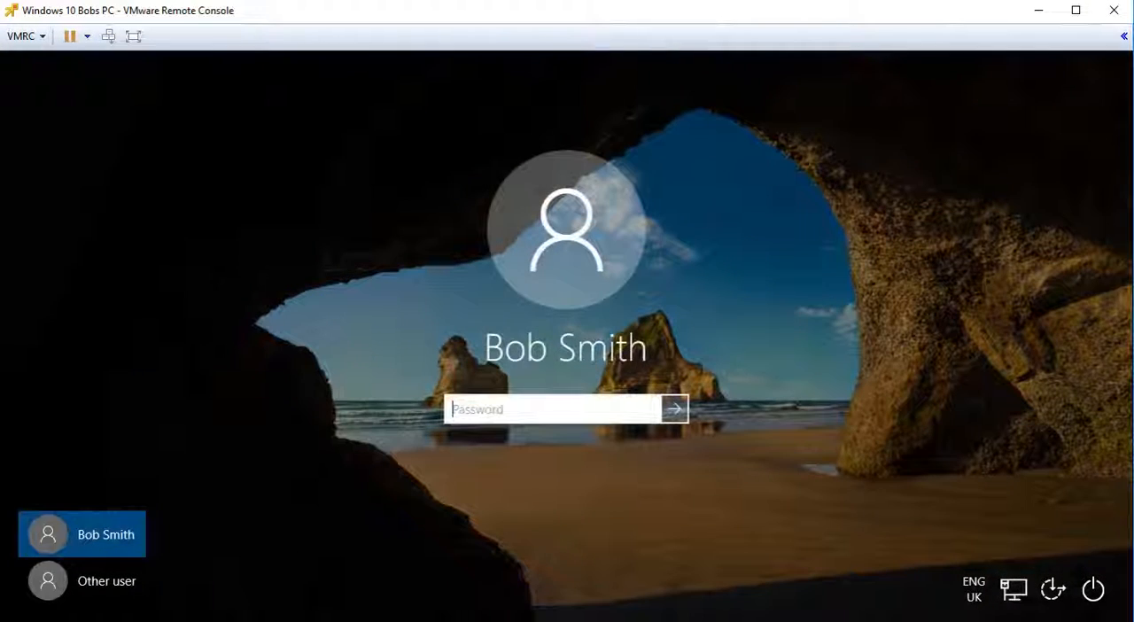
{"action": "type", "text": "**********"}
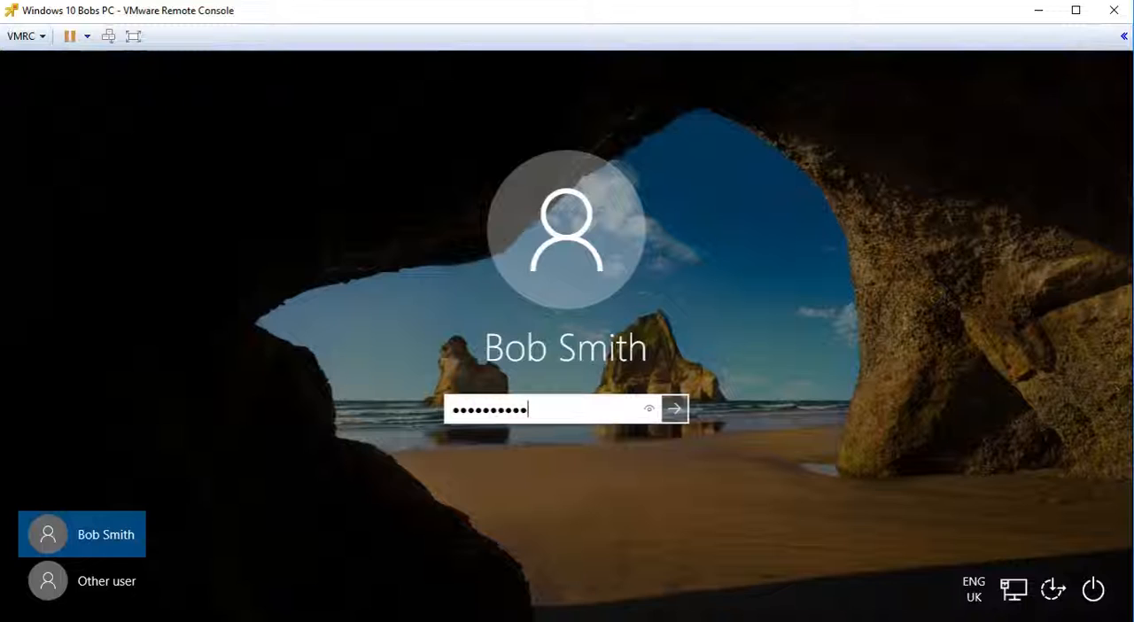
{"action": "key", "text": "Return"}
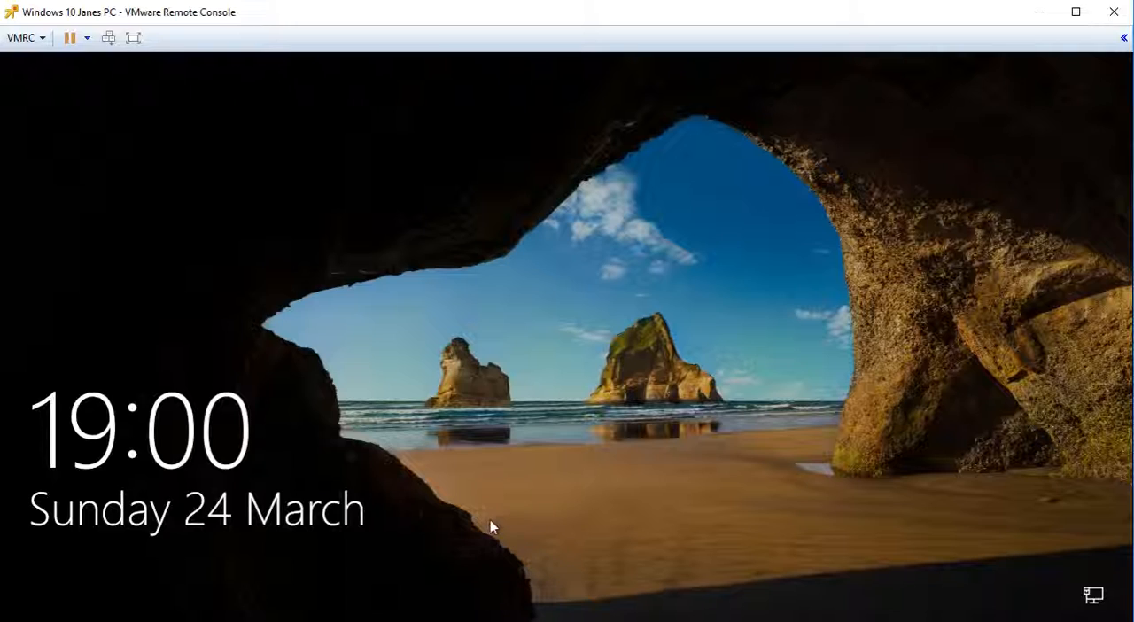
- Switch to the second Windows 10 client machine and sign in with its account password, reentering it from scratch
{"action": "left_click", "coordinate": [489, 521]}
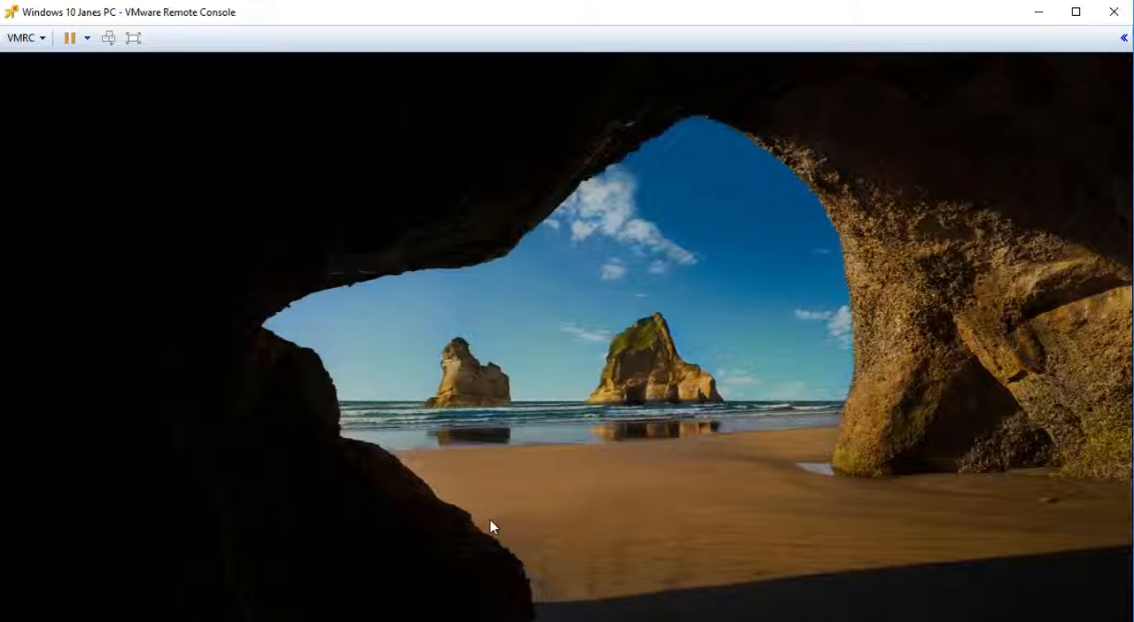
{"action": "type", "text": "••••••••••••"}
{"action": "key", "text": "BackSpace"}
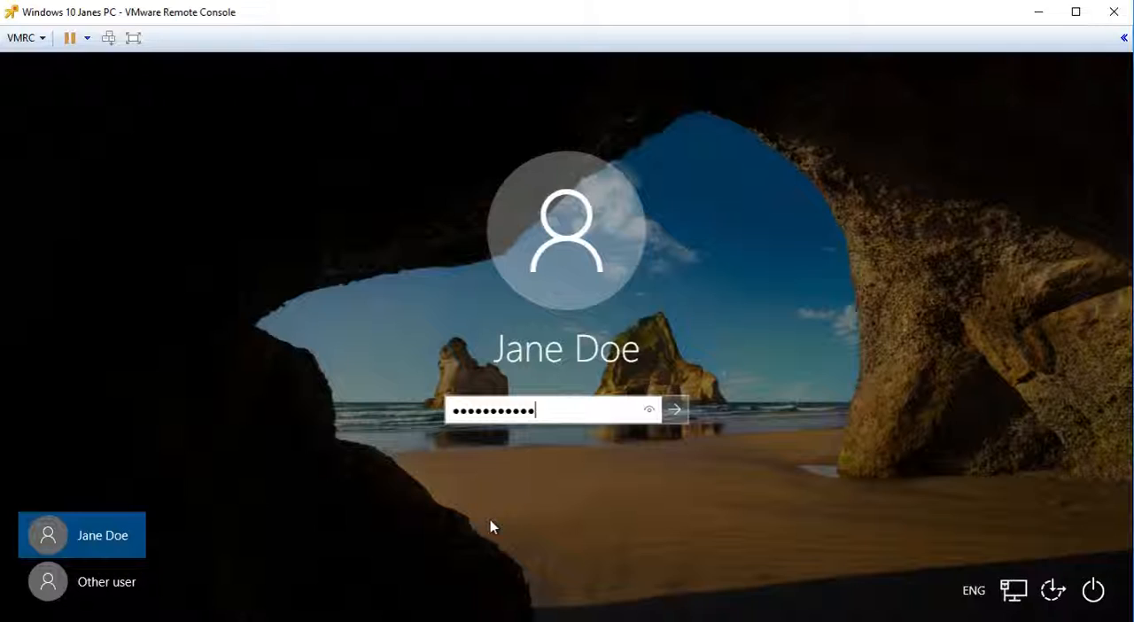
{"action": "key", "text": "ctrl+a"}
{"action": "type", "text": "•••"}
{"action": "key", "text": "Return"}
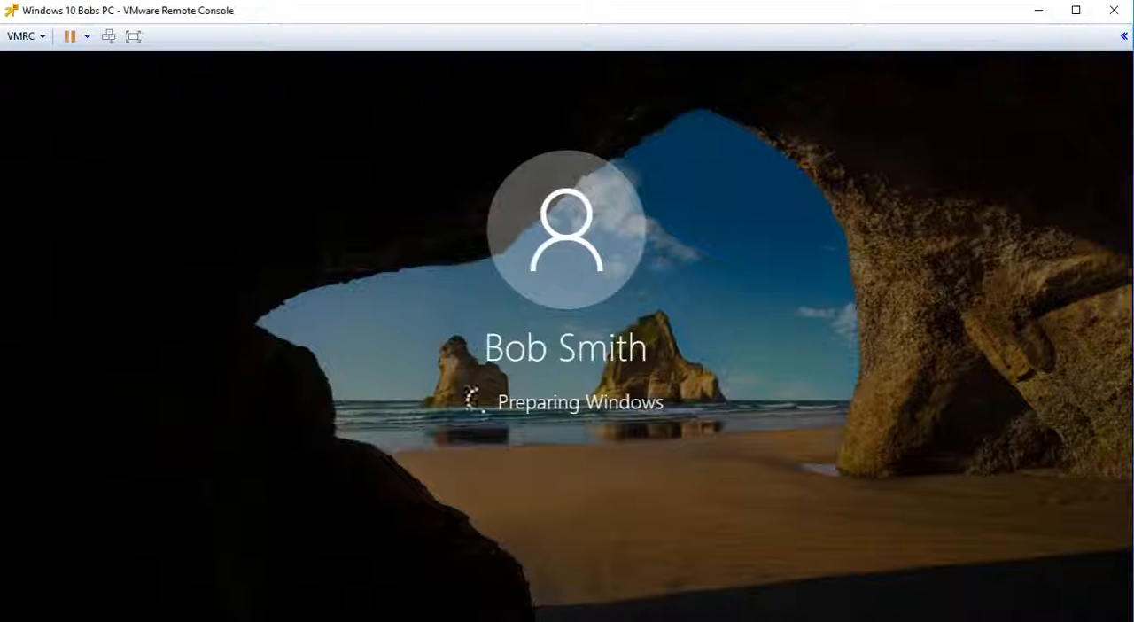